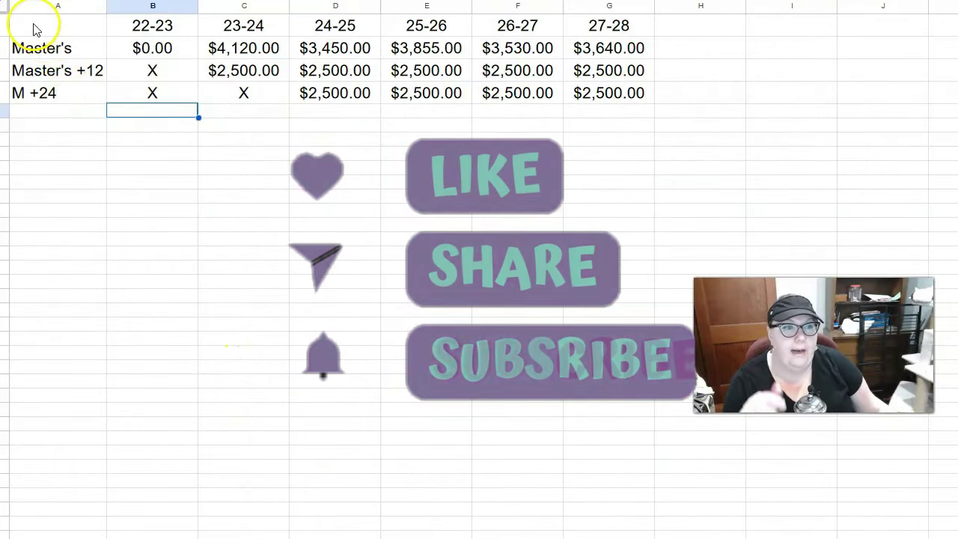
Step: Fill the Master's label in A2 with yellow
left_click(34, 26)
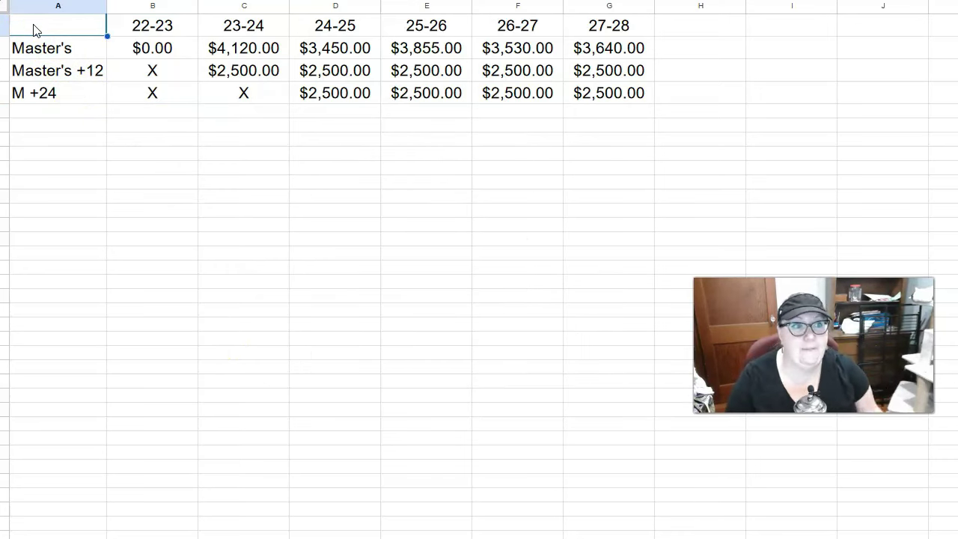
left_click(21, 118)
left_click(86, 48)
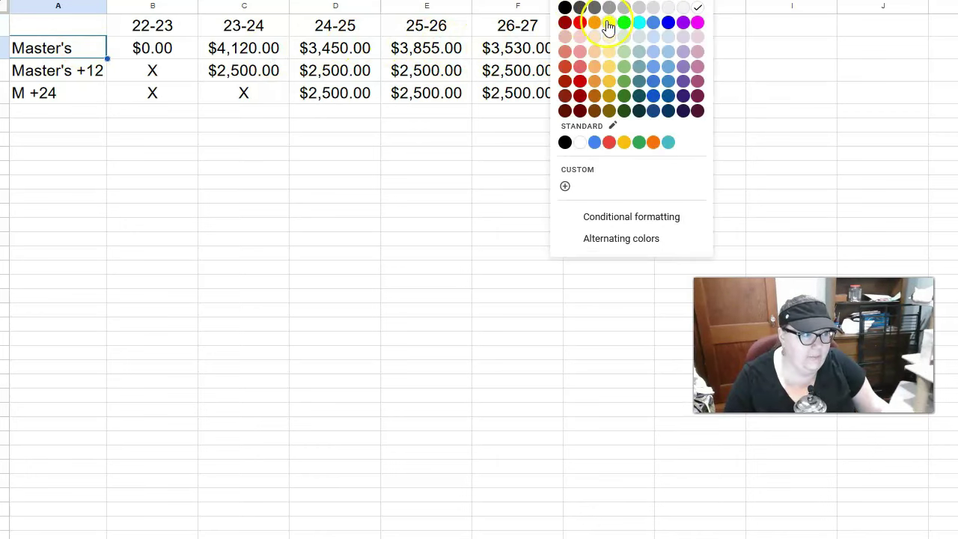
left_click(604, 25)
left_click(86, 49)
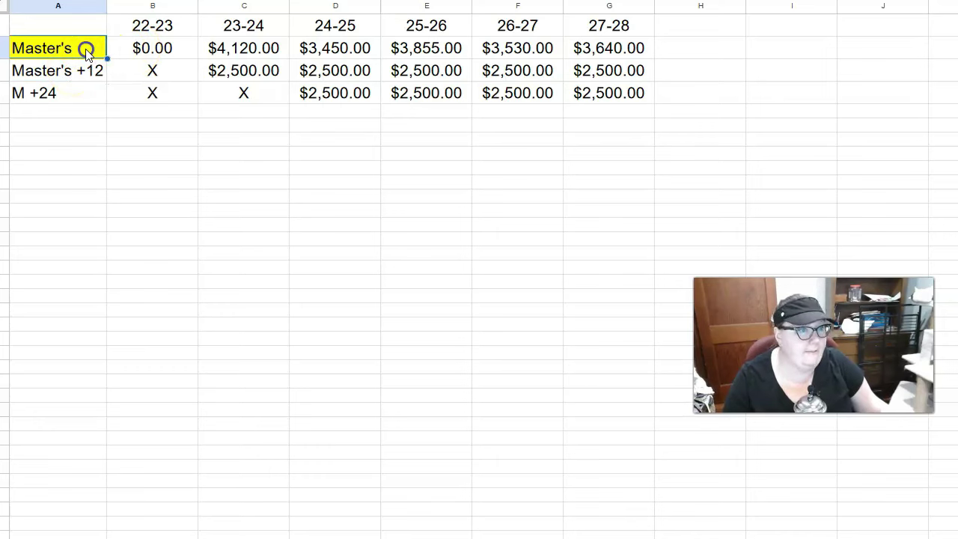
Step: Fill the Master's +12 label (A3) and its 23-24 $2,500.00 amount (C3) with cyan
left_click(145, 49)
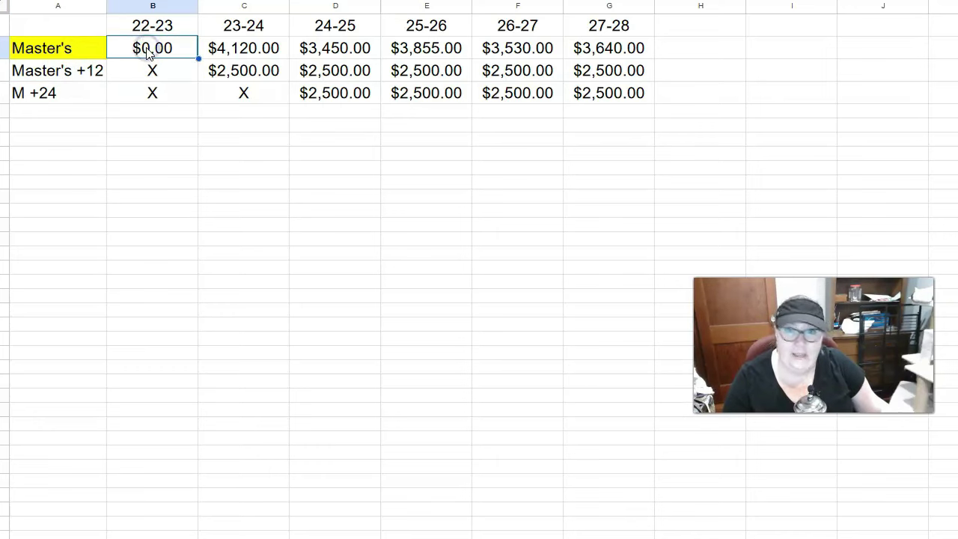
left_click(212, 52)
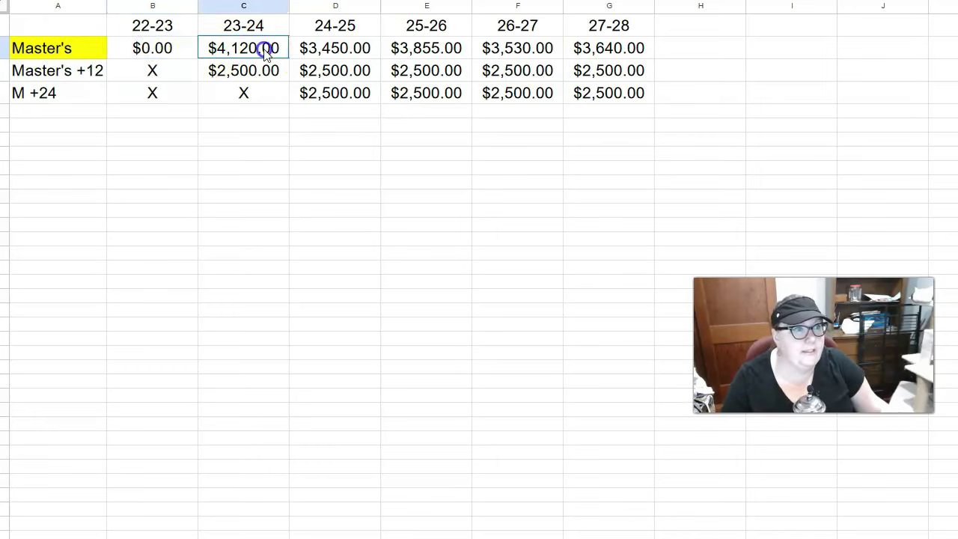
left_click_drag(266, 51, 618, 47)
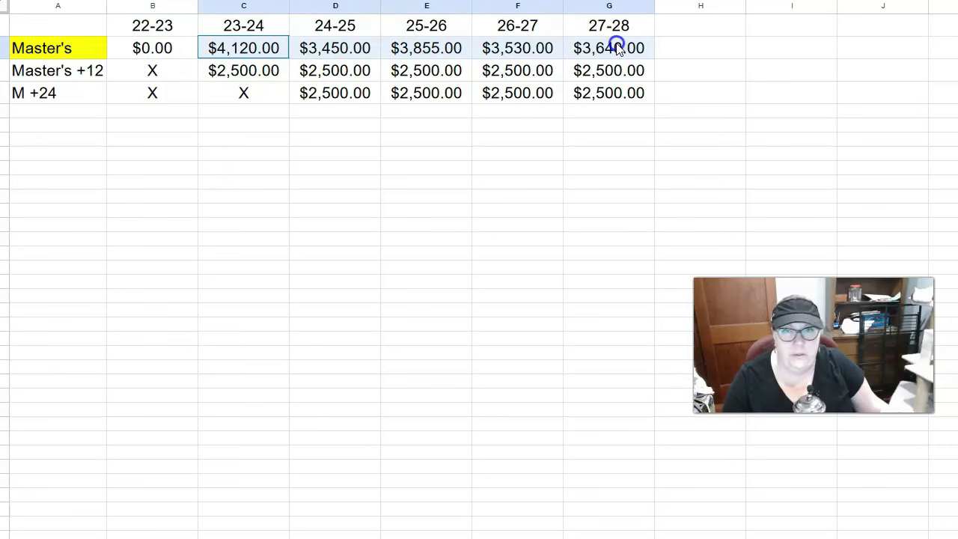
left_click(58, 72)
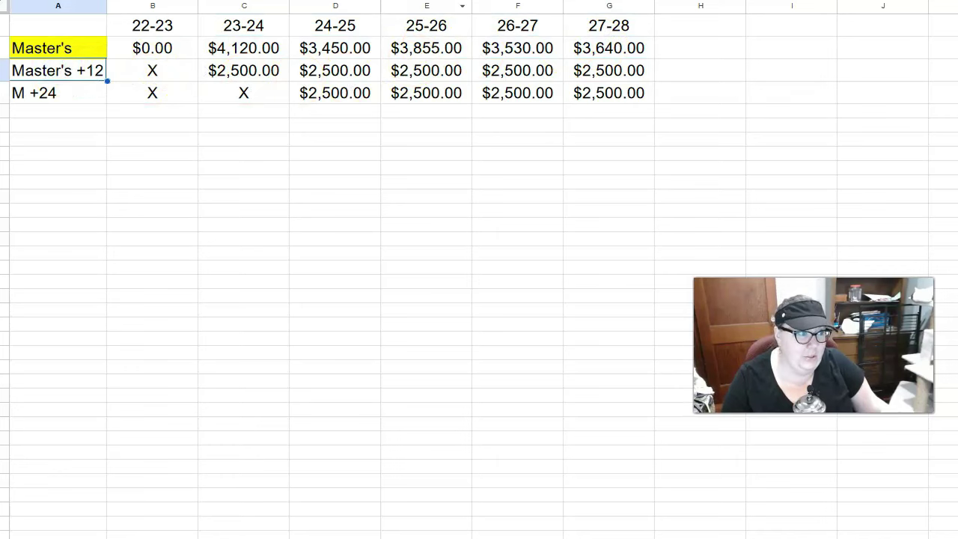
left_click(569, 1)
left_click(638, 23)
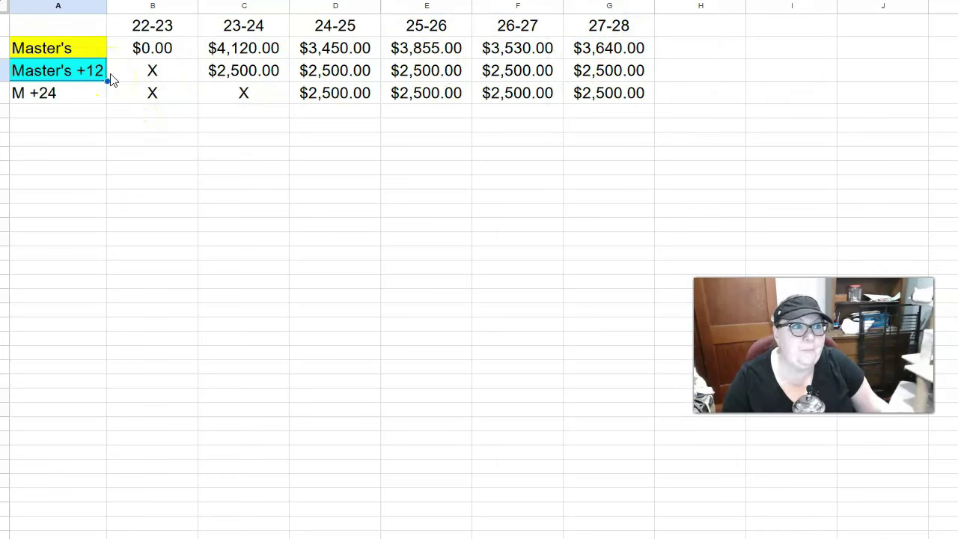
left_click(163, 71)
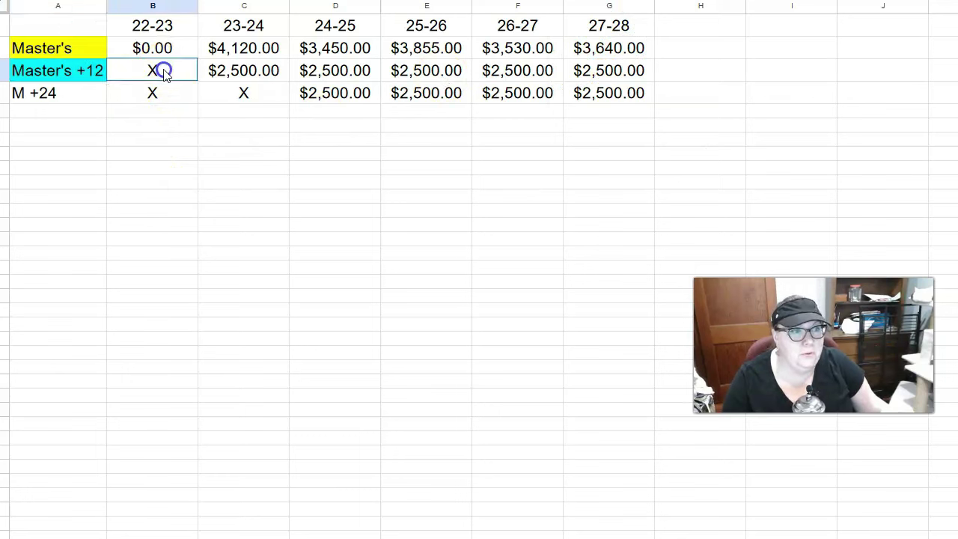
left_click(240, 72)
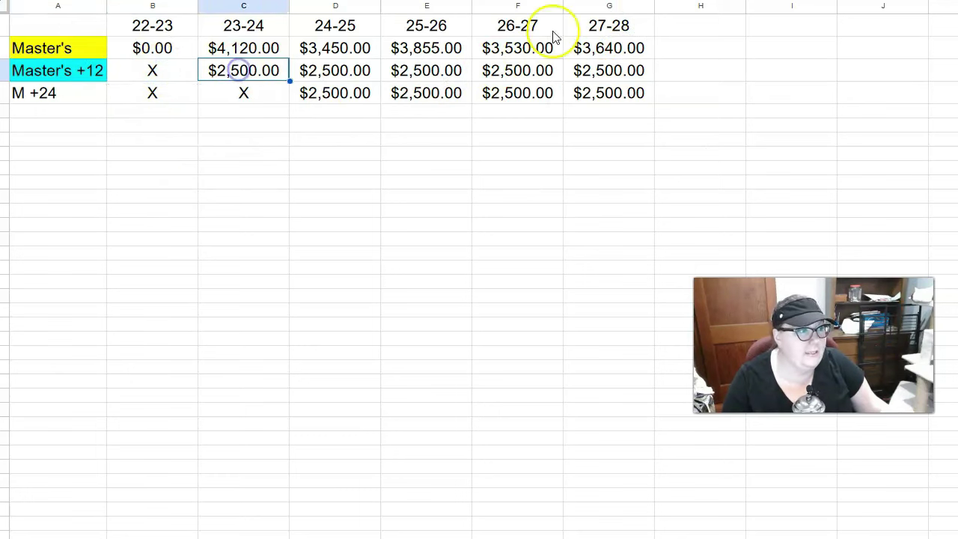
left_click(561, 3)
left_click(639, 23)
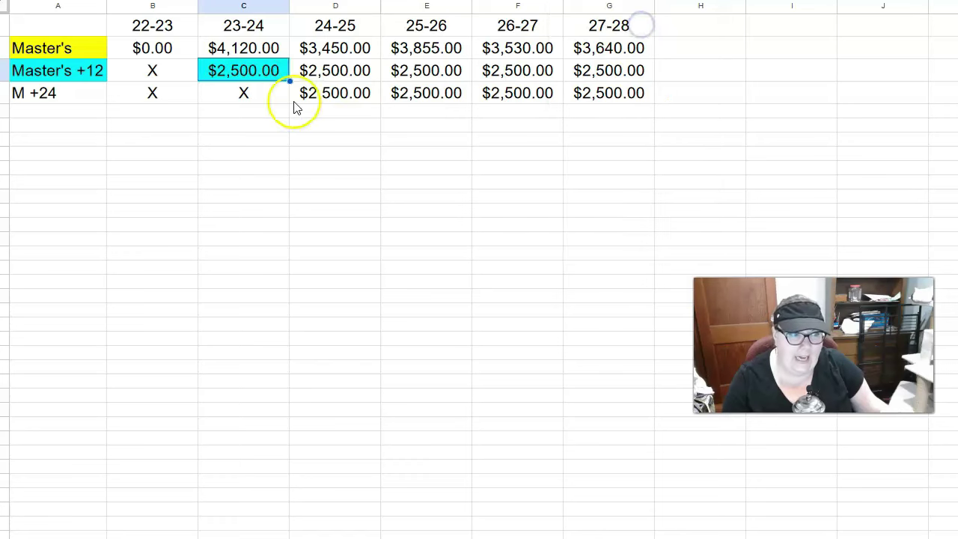
Step: Select the Master's row A2:C2 and column C1:C6 to review the fills
left_click(239, 48)
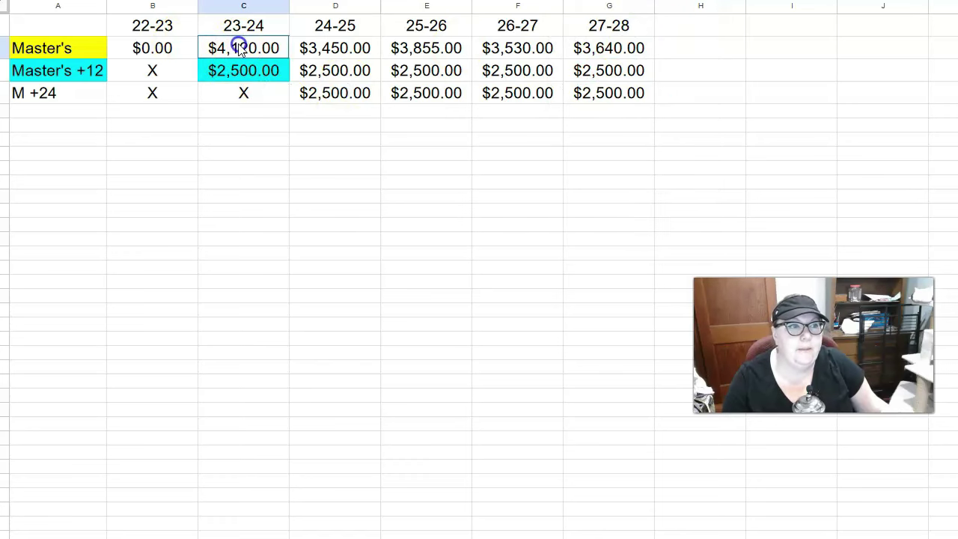
left_click(229, 57)
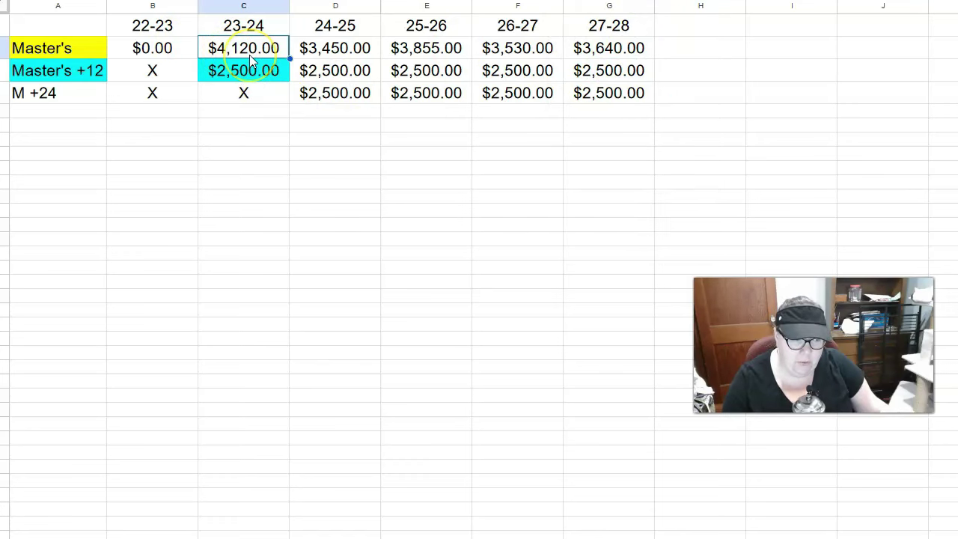
left_click_drag(249, 52, 55, 49)
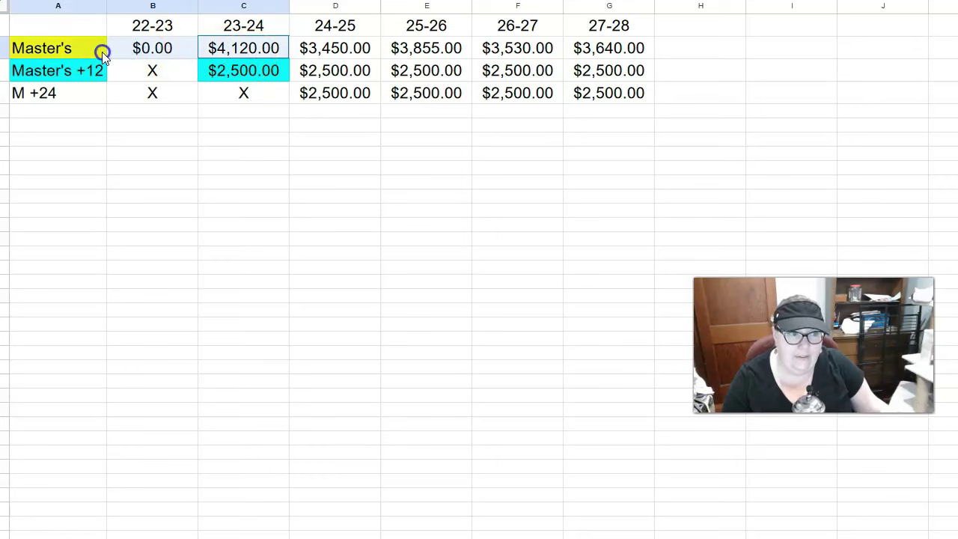
left_click(236, 27)
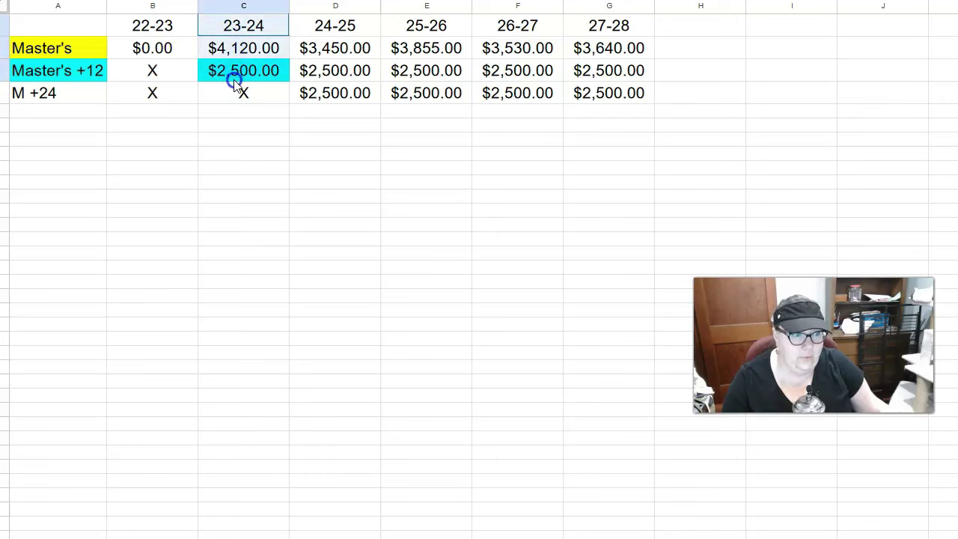
left_click_drag(237, 37, 235, 143)
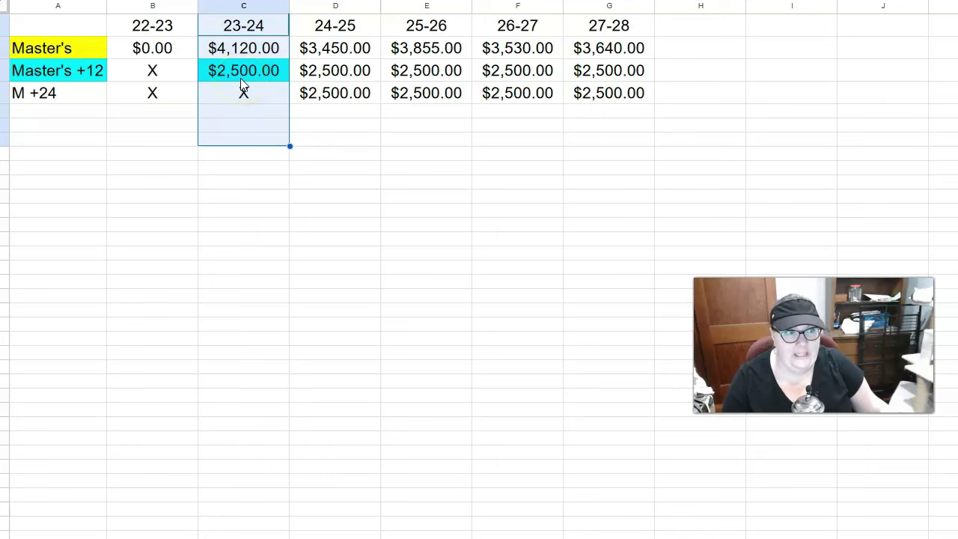
left_click(241, 73)
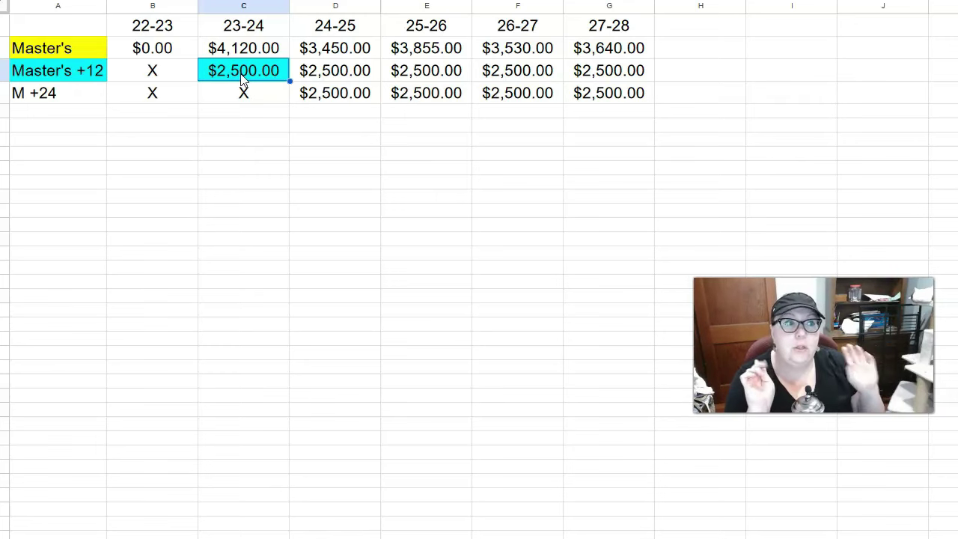
Step: Apply all borders to the 24-25 cells D1:D4
left_click(278, 70)
left_click_drag(322, 23, 324, 108)
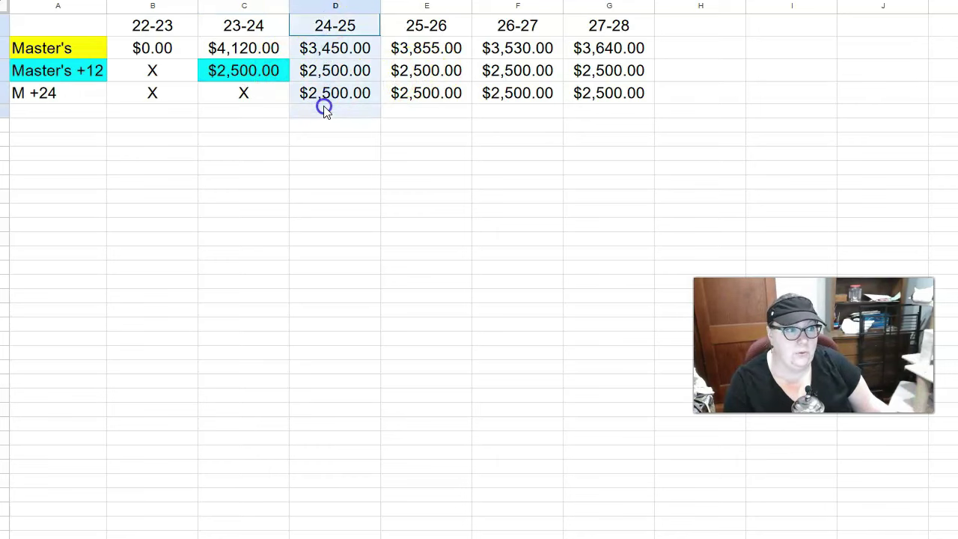
left_click(599, 0)
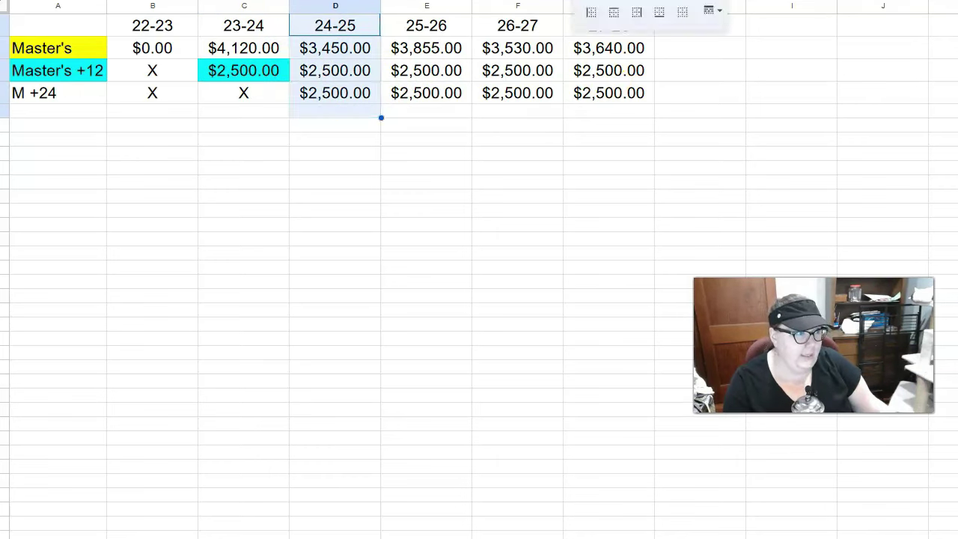
left_click(599, 3)
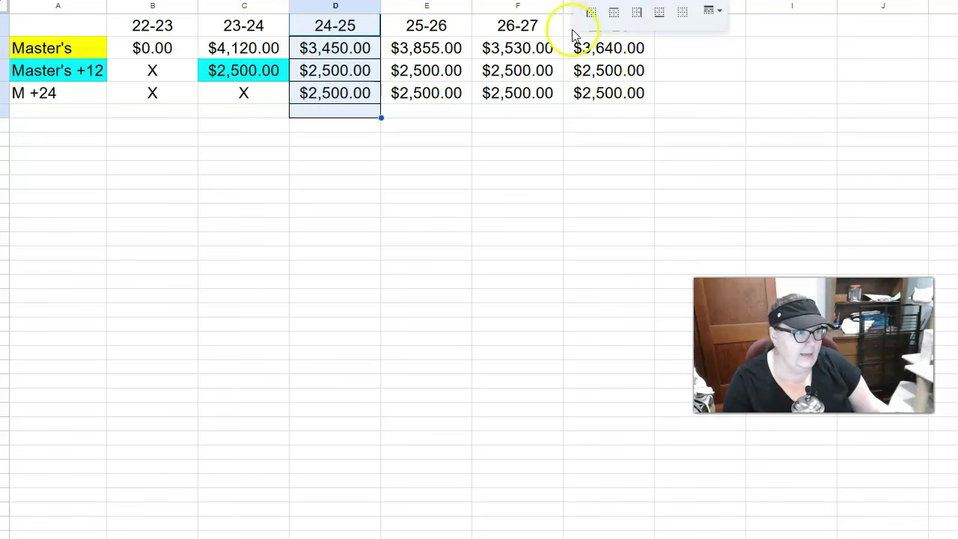
left_click(373, 176)
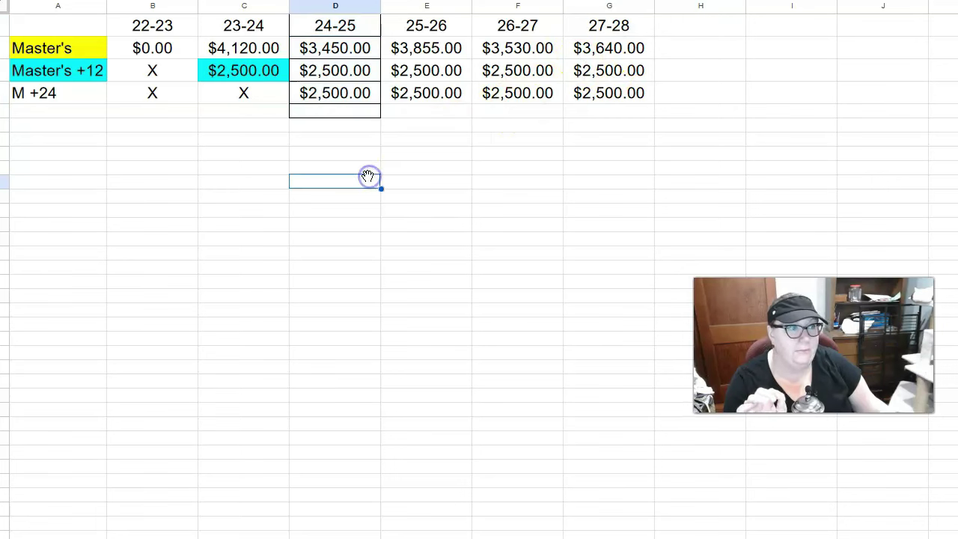
Step: Select the 24-25 heading and its $3,450.00 and $2,500.00 amounts to check the borders
left_click(313, 26)
left_click_drag(87, 45, 307, 45)
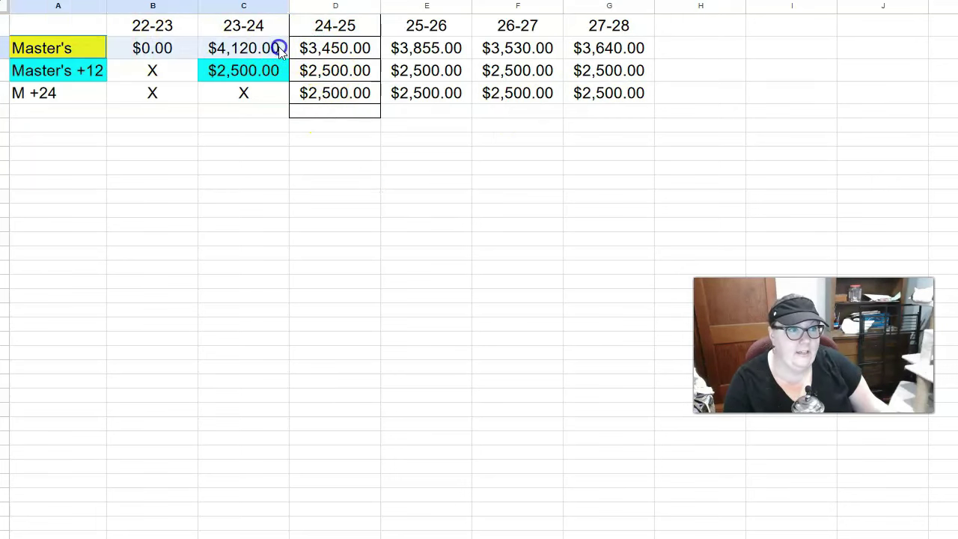
left_click(348, 54)
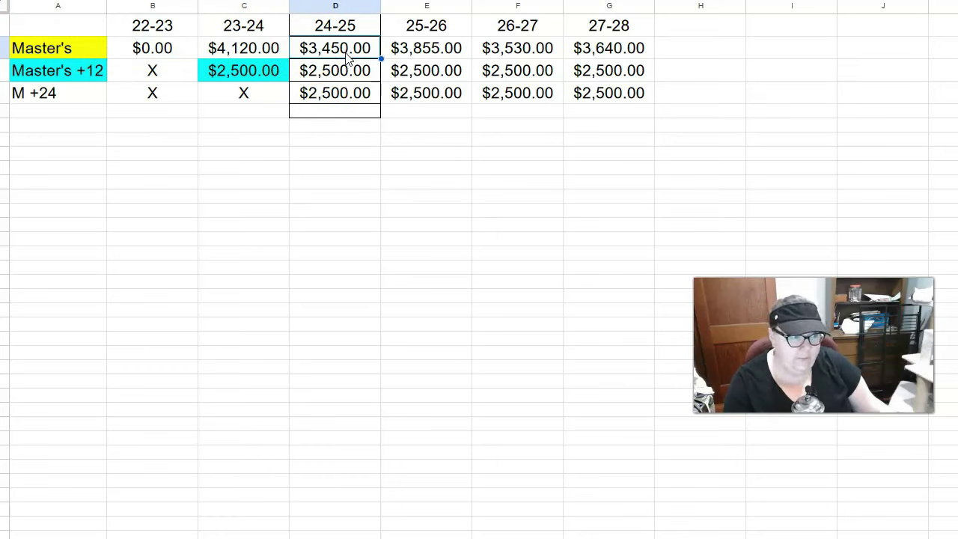
left_click(100, 77)
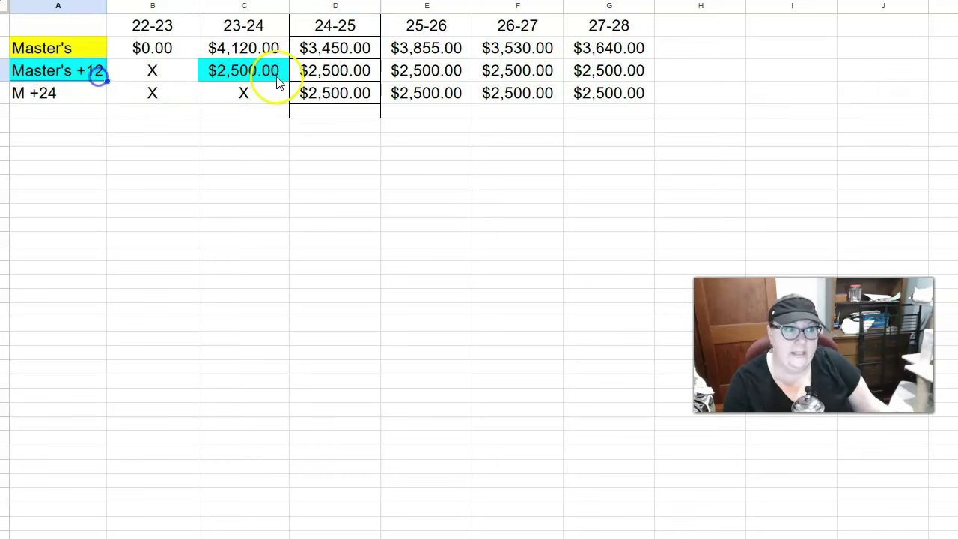
left_click(319, 75)
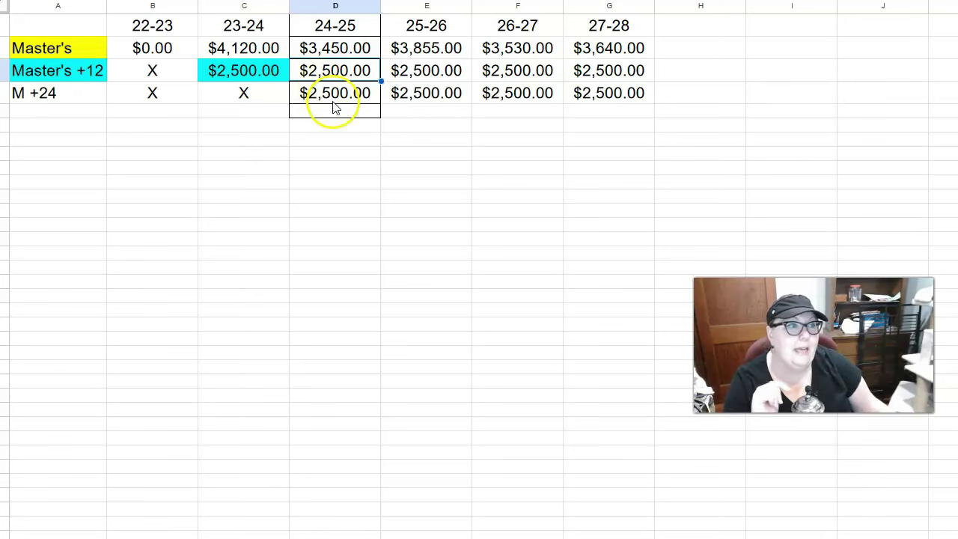
left_click(333, 93)
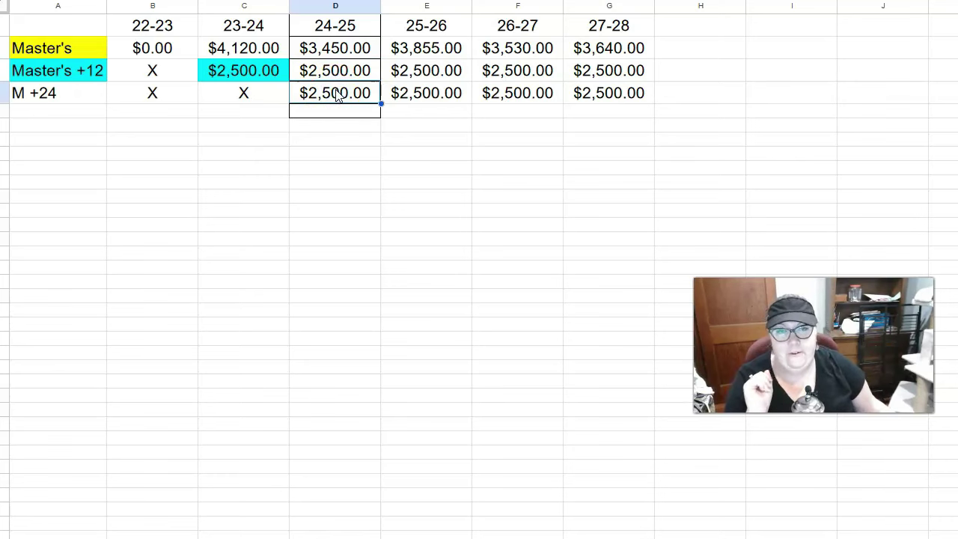
Step: Enter a '3 credits' row costing $405.00 below the 23-24 figures
left_click(249, 140)
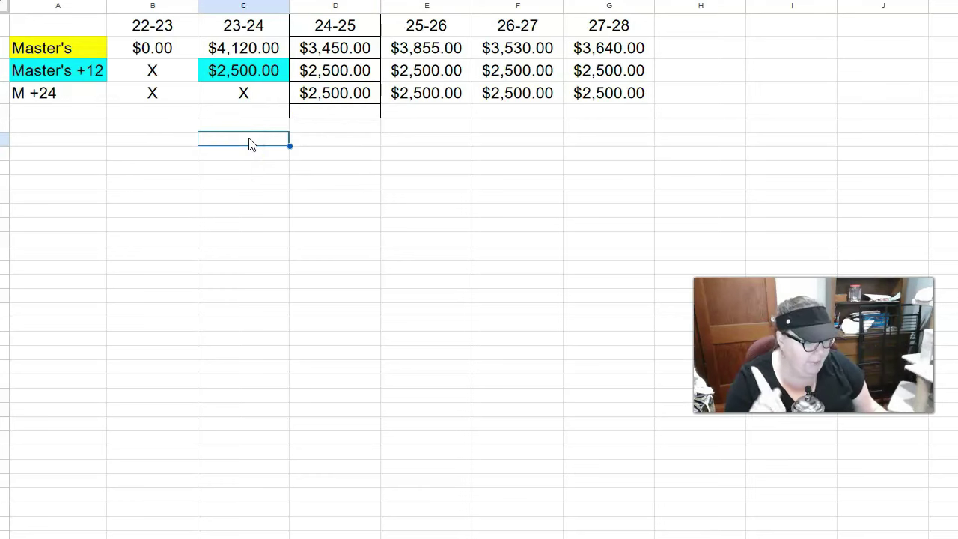
type("3 credits")
key("Tab")
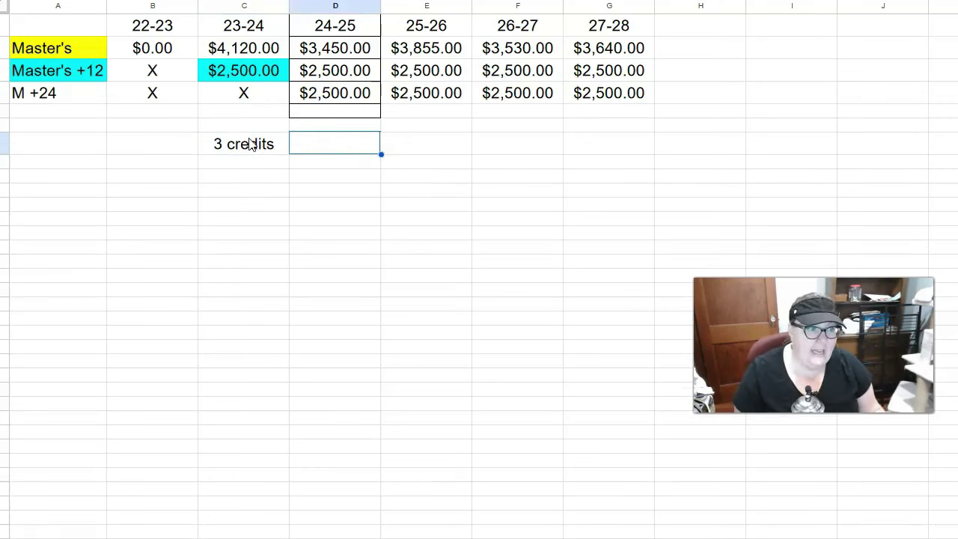
type("405")
key("Return")
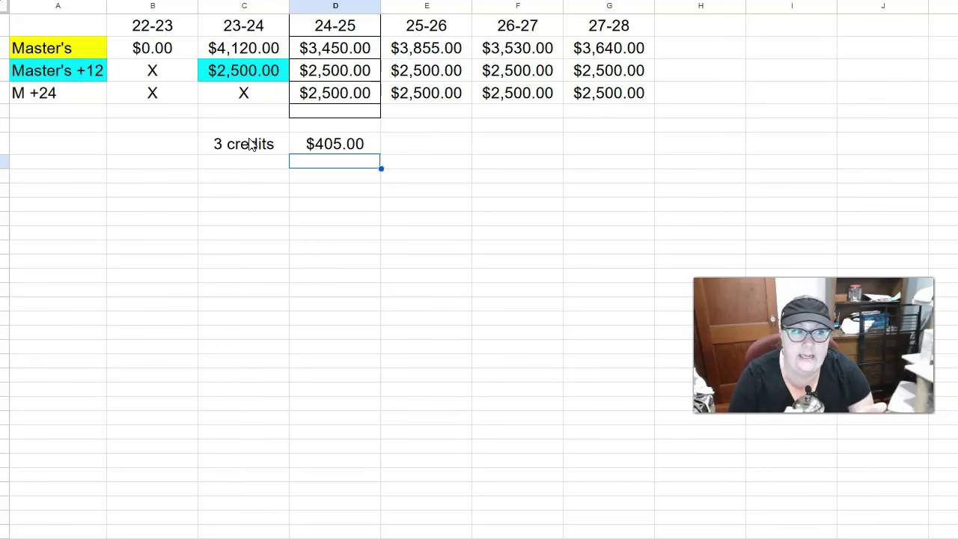
Step: Copy the 3 credits $405.00 row into the three rows below it
left_click_drag(266, 150, 313, 149)
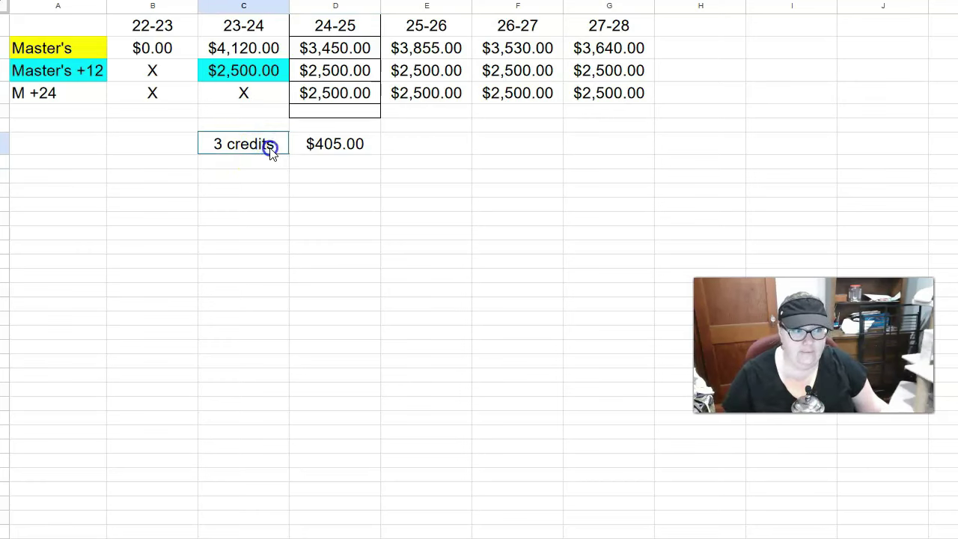
key("ctrl+c")
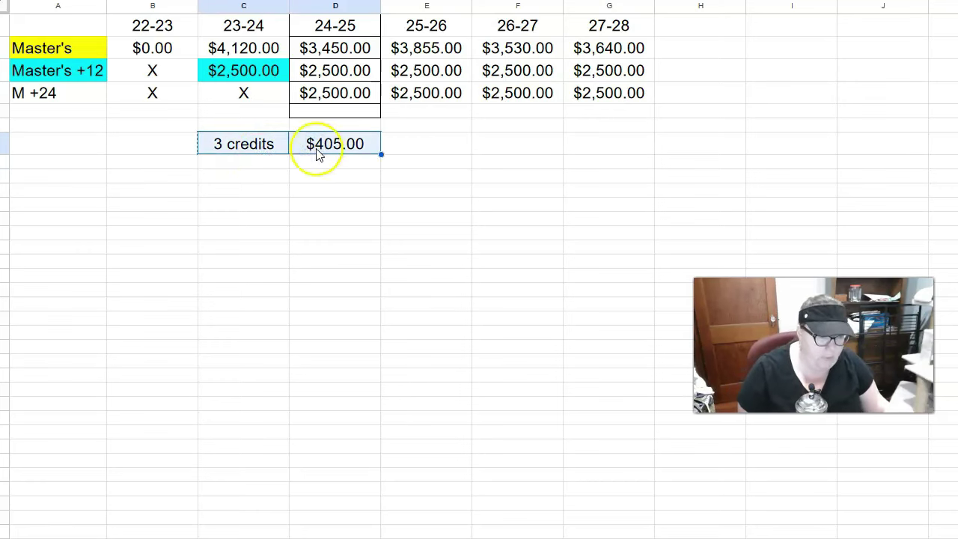
left_click(257, 163)
key("ctrl+v")
key("Down")
key("ctrl+v")
key("Down")
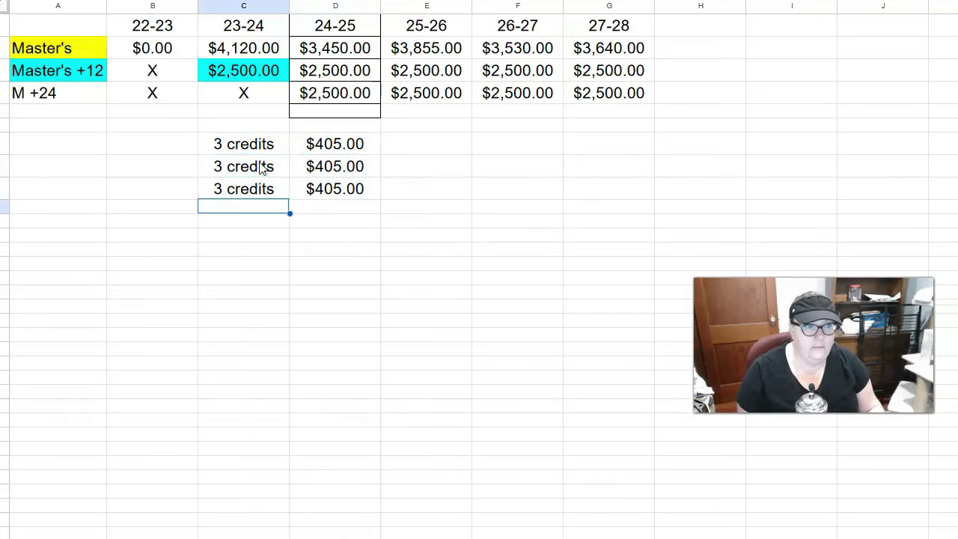
key("ctrl+v")
key("Down")
Step: AutoSum the four $405.00 course costs into a $1,620.00 total
left_click(314, 149)
left_click_drag(314, 148, 316, 215)
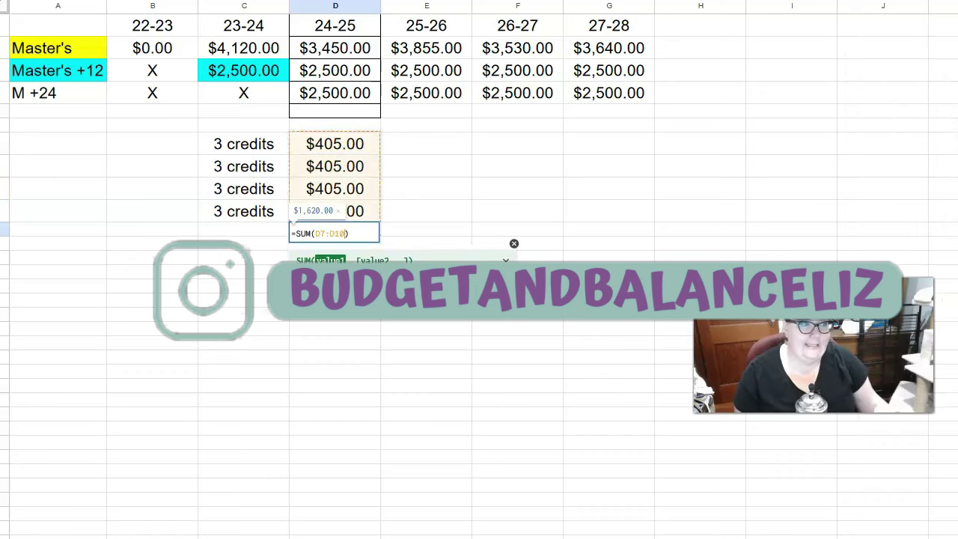
key("Return")
key("Up")
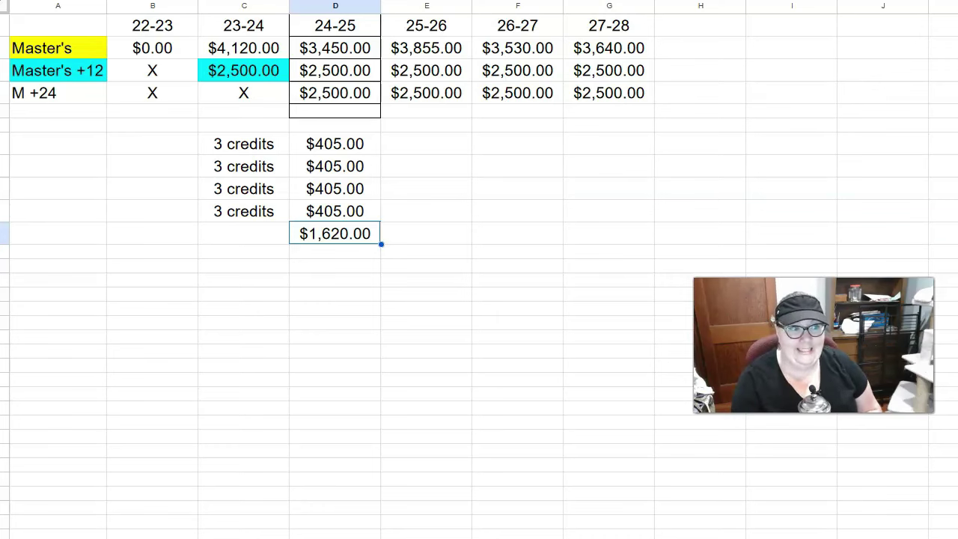
Step: Enter the $2,500.00 raise in the 26-27 column beside the credits rows
key("Right")
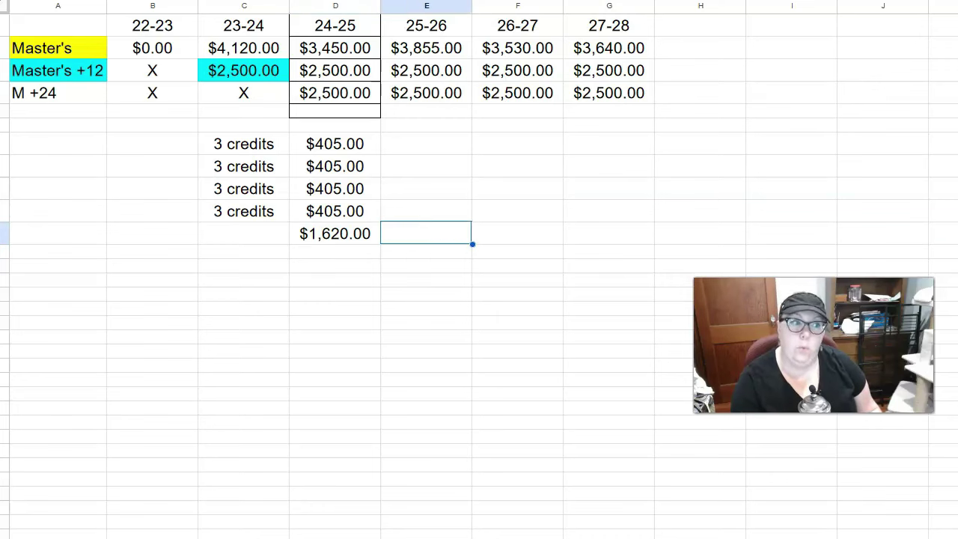
key("Down")
key("Down")
key("Left")
key("Right")
key("Right")
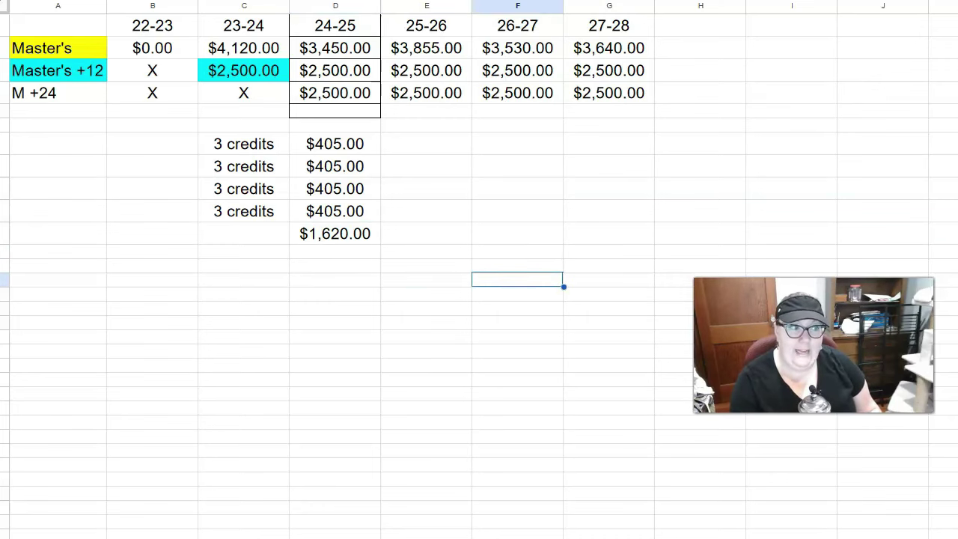
key("Up")
key("Up")
key("Up")
key("Up")
key("Up")
key("Up")
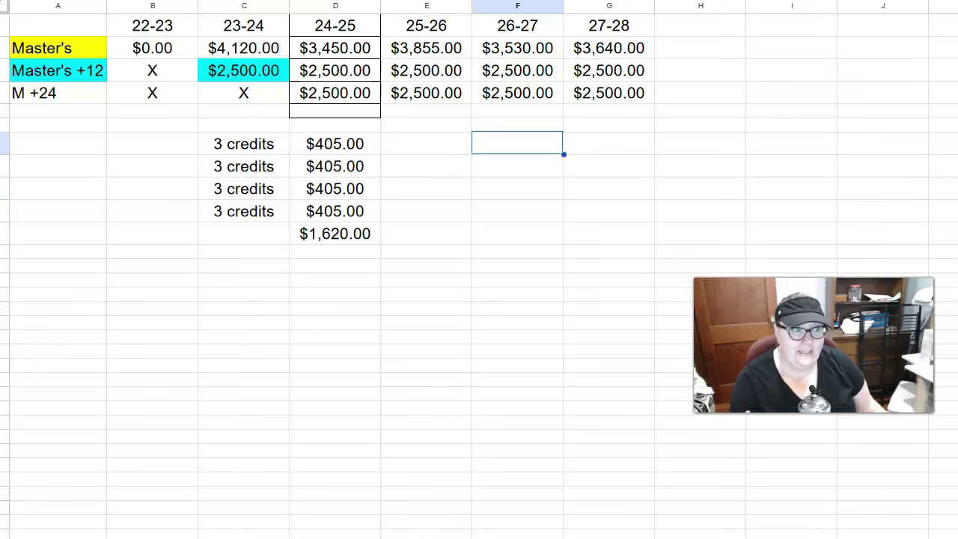
type("2500")
key("Return")
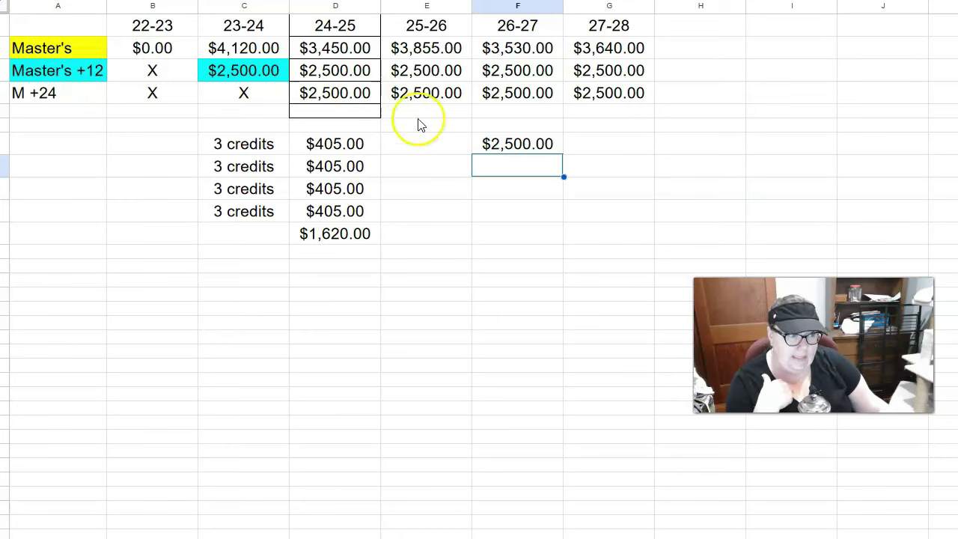
Step: Sum the raise with -$1,620.00 course costs to get $880.00
key("ctrl+v")
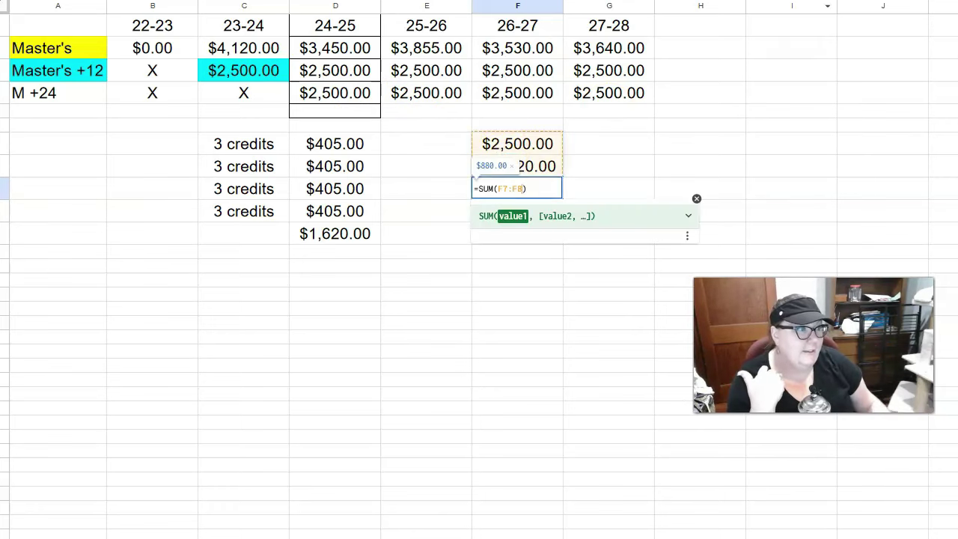
key("Return")
key("Up")
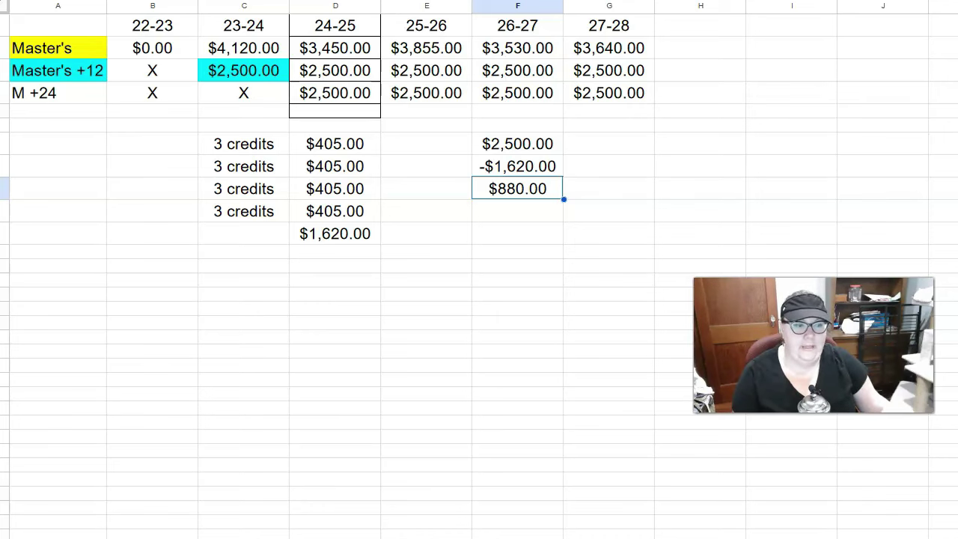
left_click(239, 510)
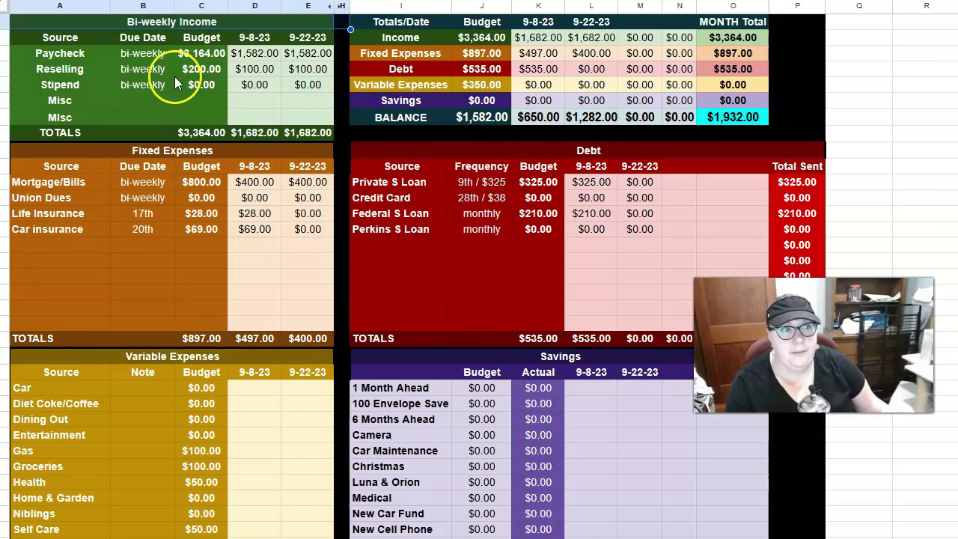
Step: Select the $3,164.00 Paycheck Budget cell on the bi-weekly budget sheet
left_click(185, 56)
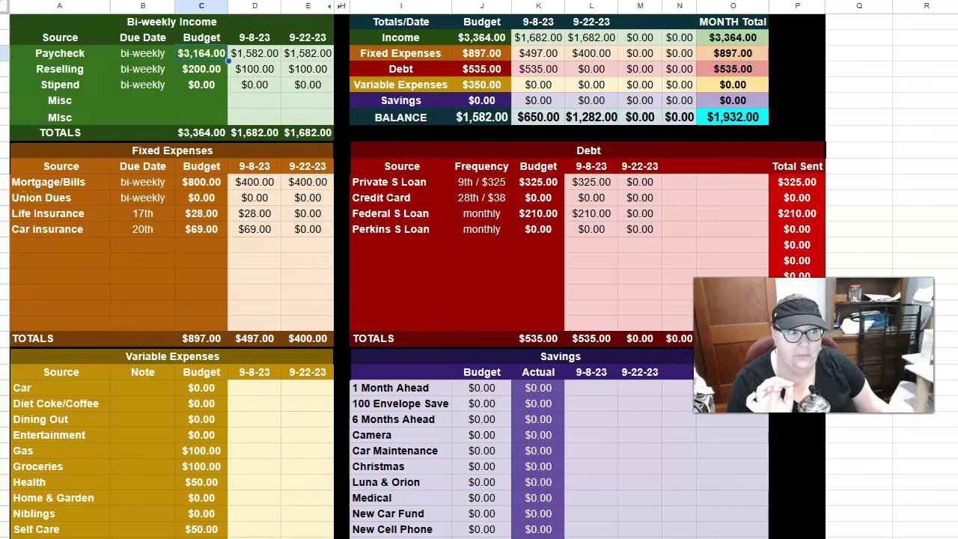
Step: Budget $405.00 for the School line in Variable Expenses
left_click(236, 471)
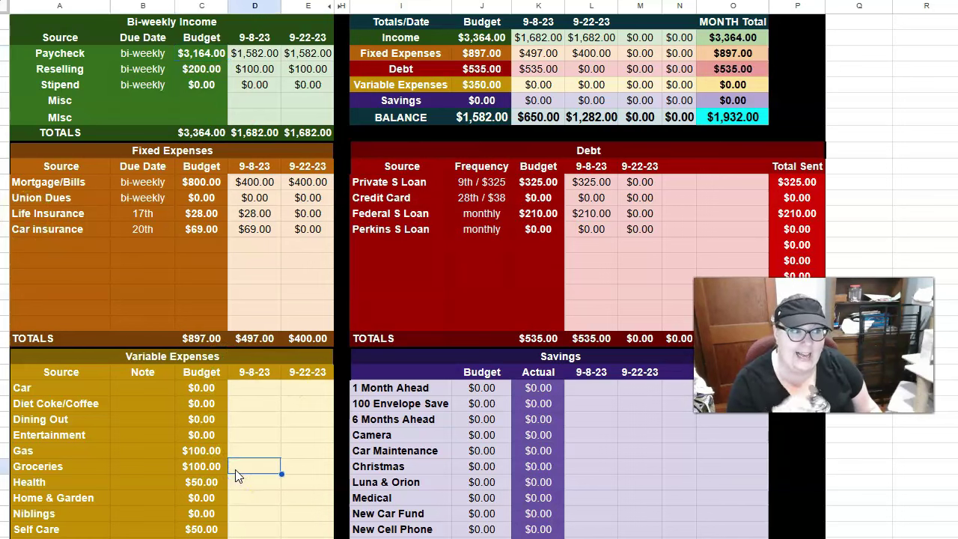
key("Down")
key("Down")
key("Down")
key("Down")
key("Down")
key("Down")
key("Down")
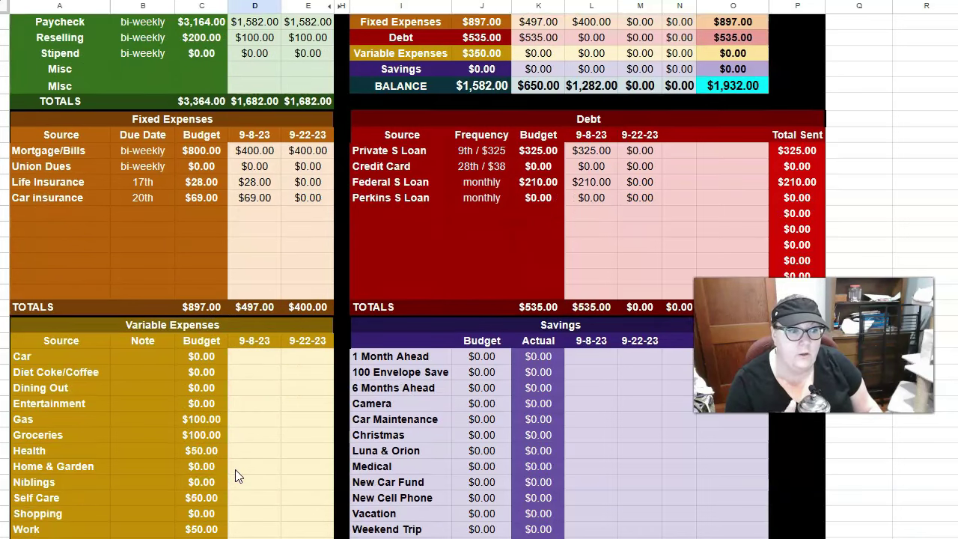
key("Down")
key("Down")
key("Down")
key("Up")
key("Up")
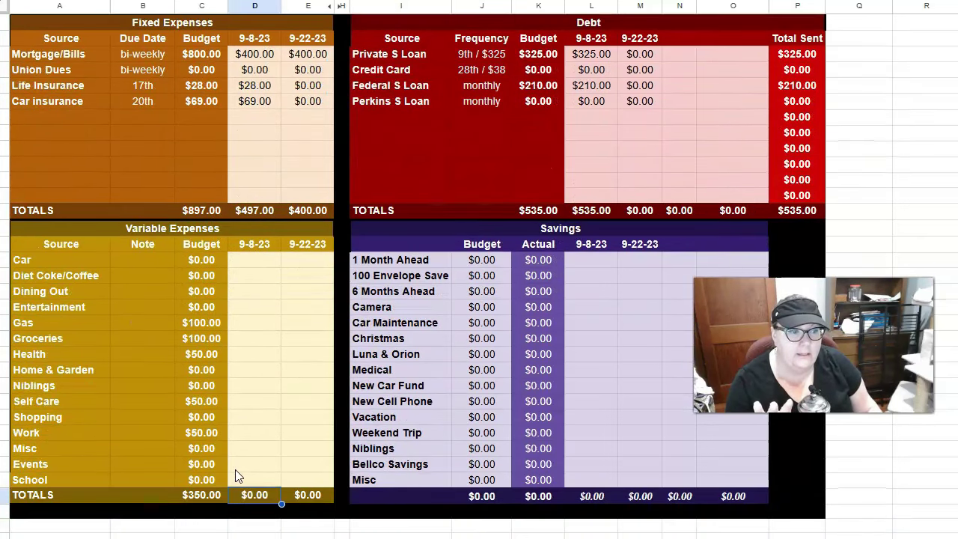
key("Up")
key("Up")
key("Left")
key("Left")
key("Left")
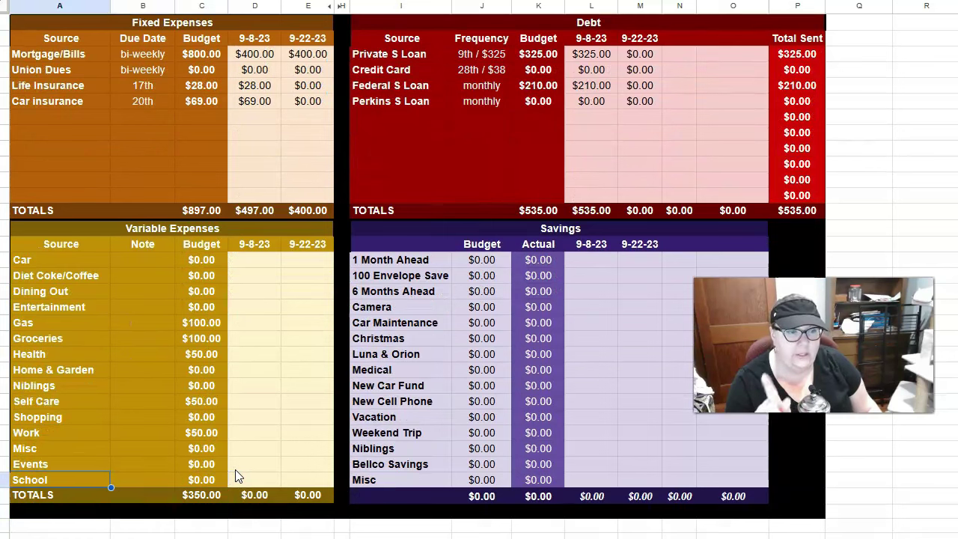
key("Right")
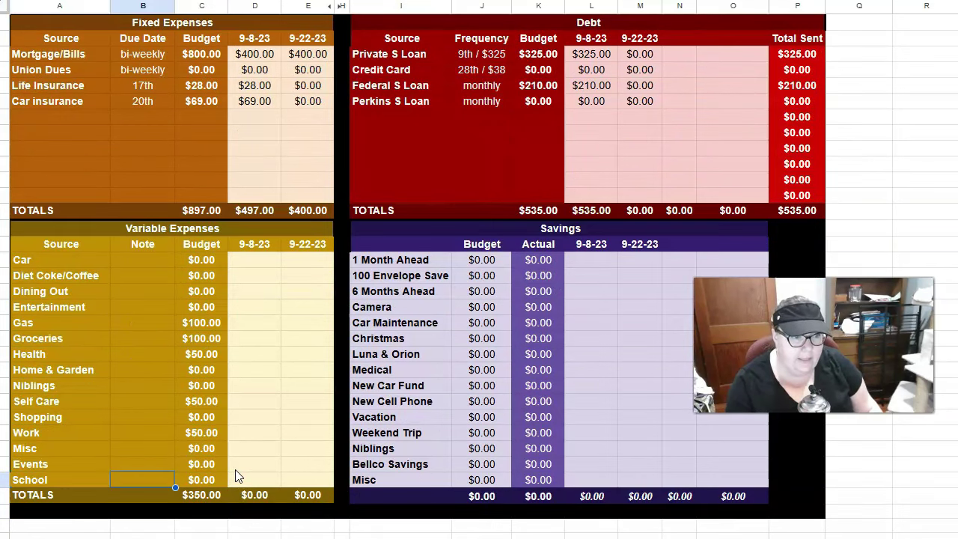
key("Left")
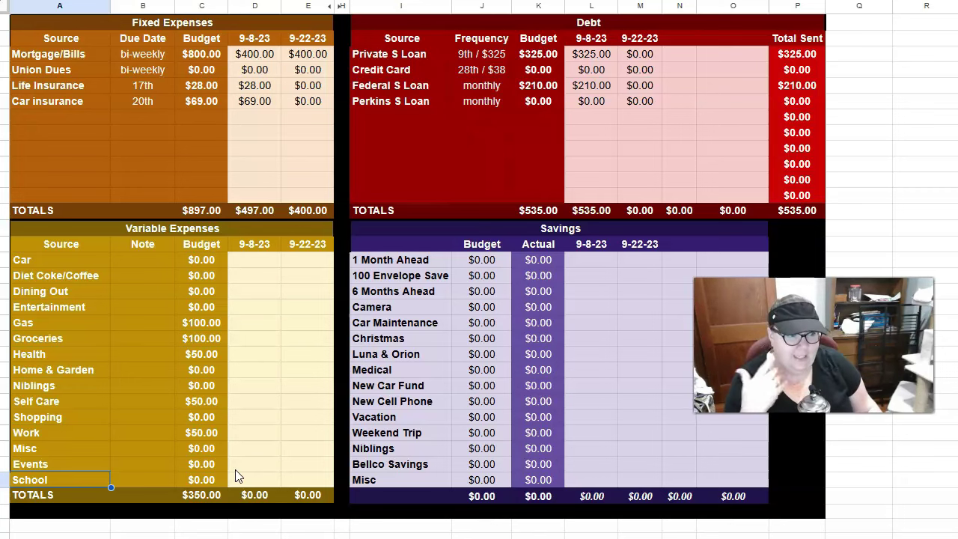
key("Right")
key("Right")
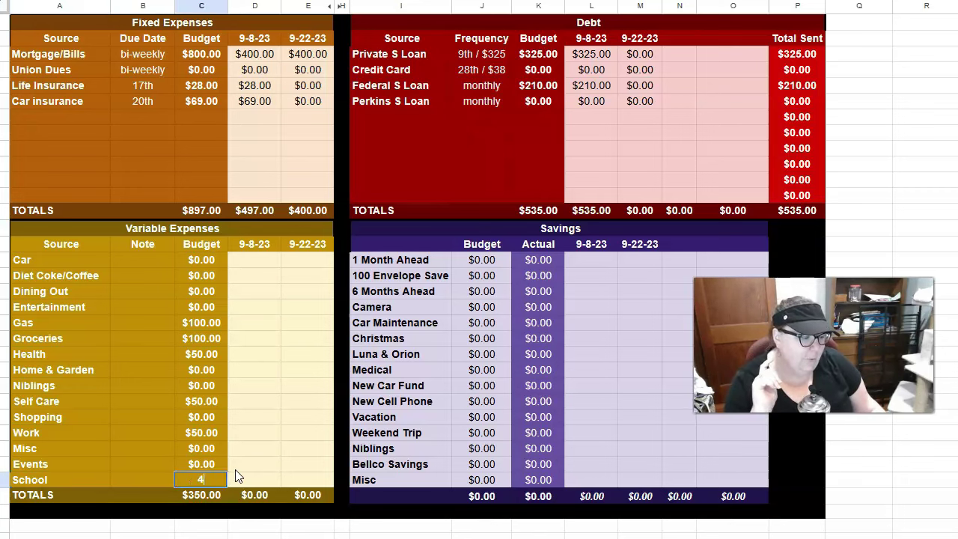
type("405")
key("Tab")
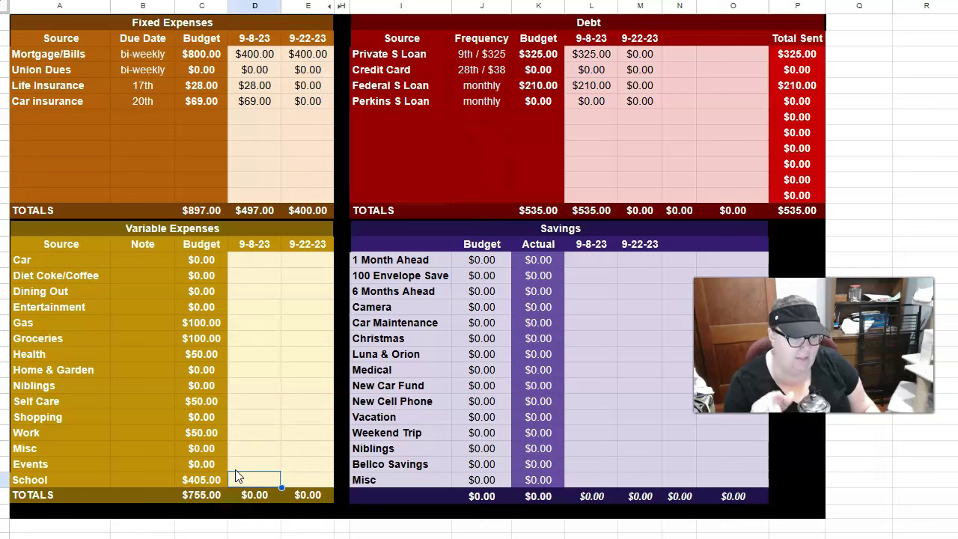
Step: Note School as '*Classes at University of Laverne' and auto-fit the Note column
key("Left")
key("Left")
type("*")
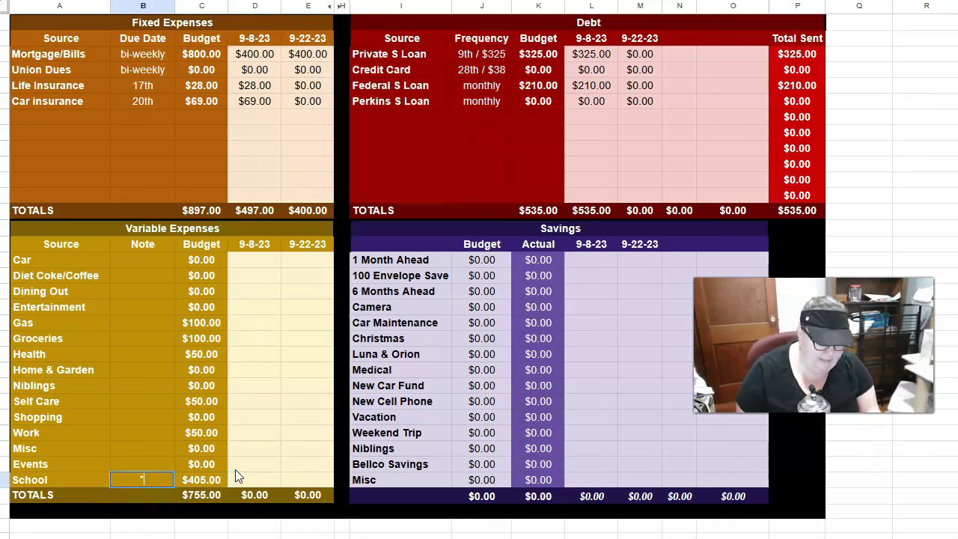
type("Classes")
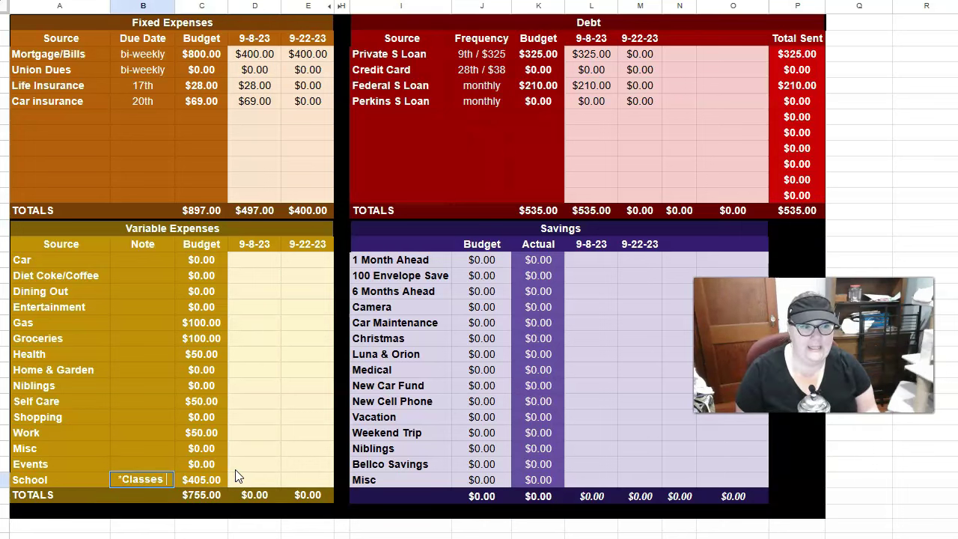
type(" at Uni")
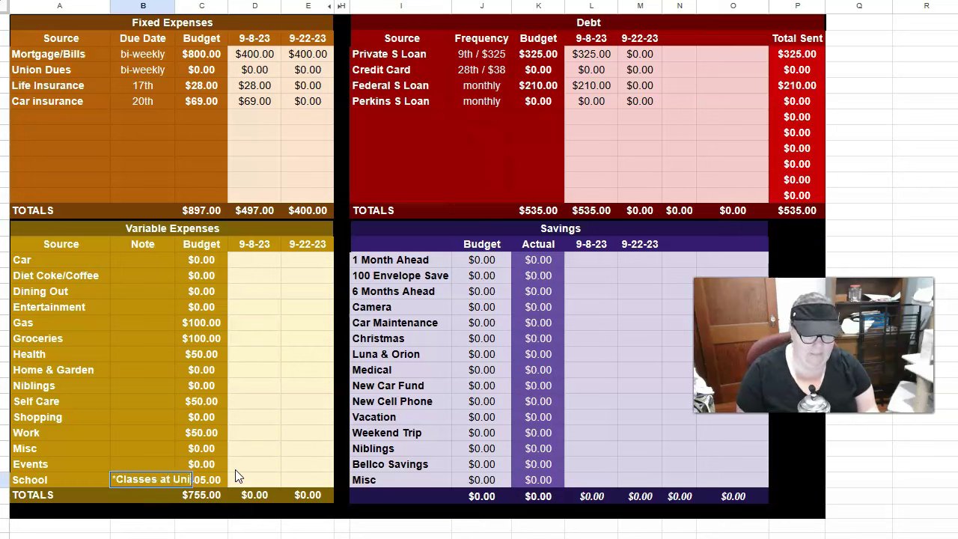
type("versity of")
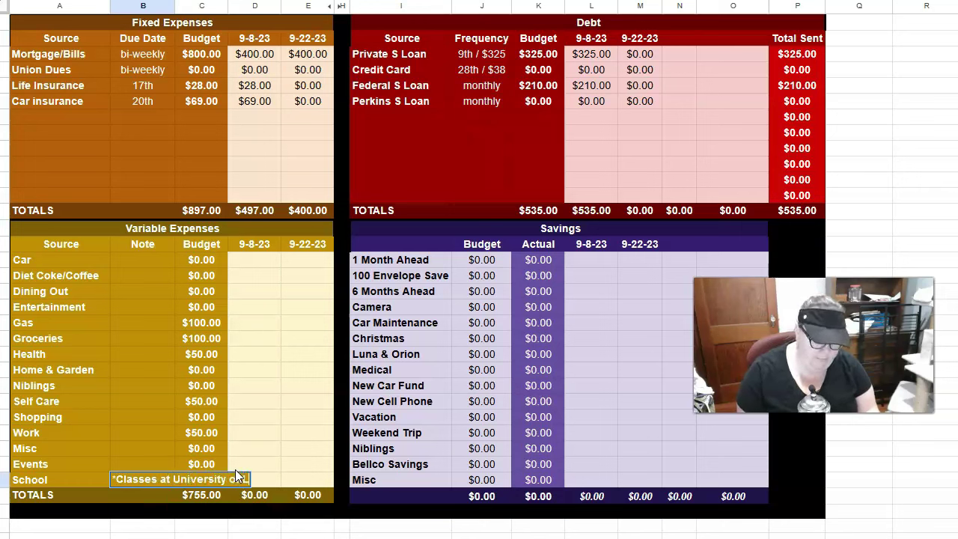
type(" Laverne")
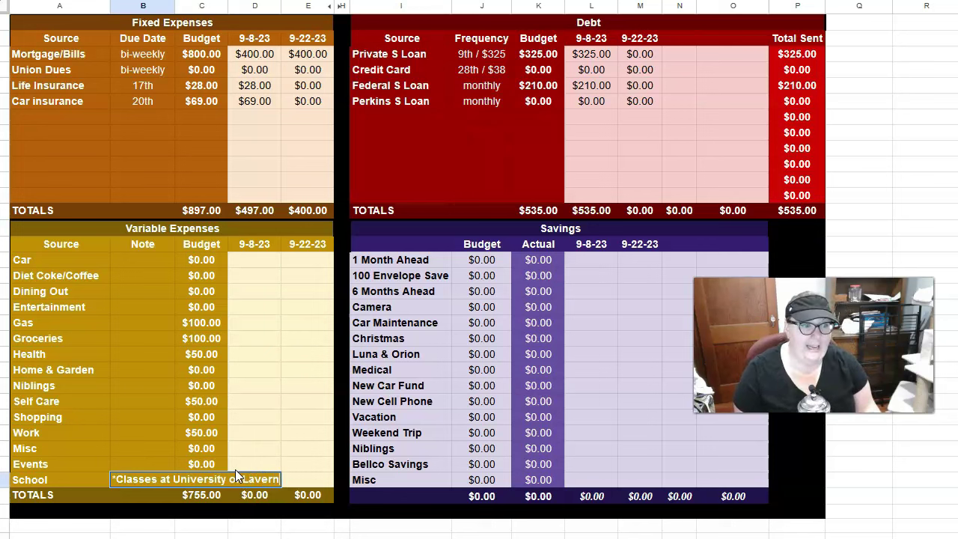
key("Return")
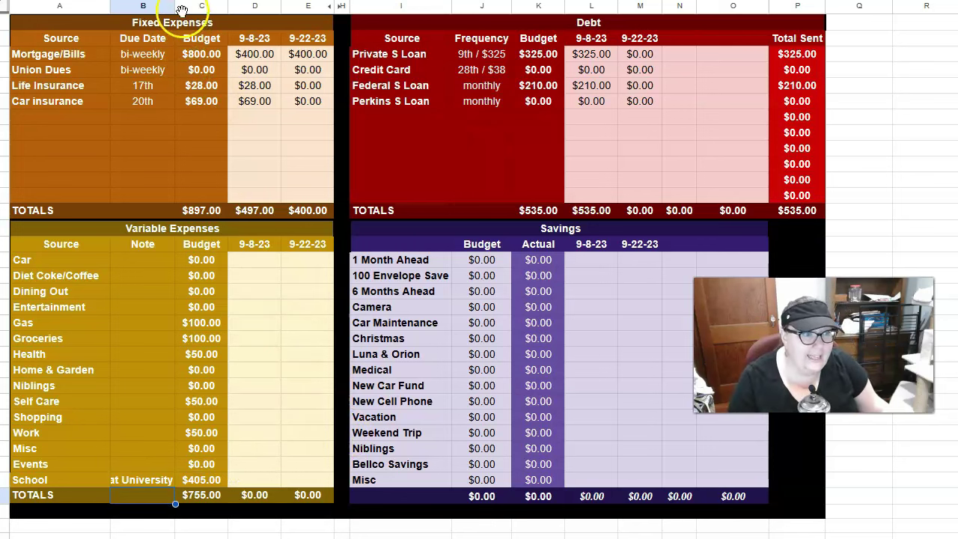
double_click(176, 6)
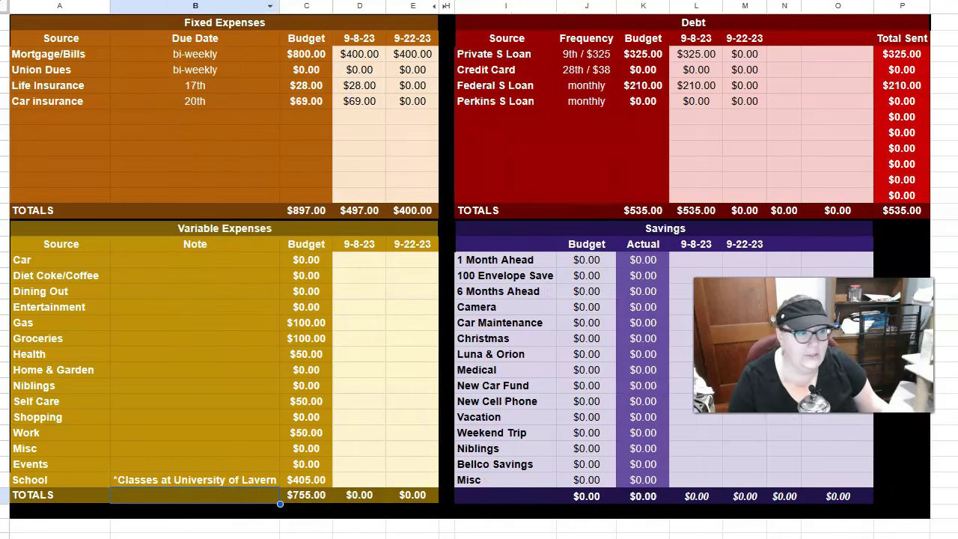
left_click(92, 480)
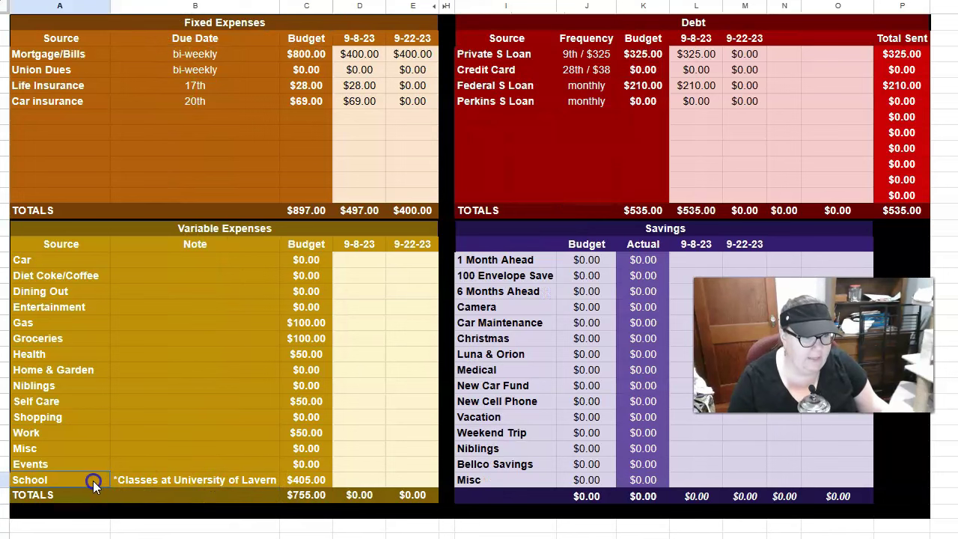
left_click(248, 480)
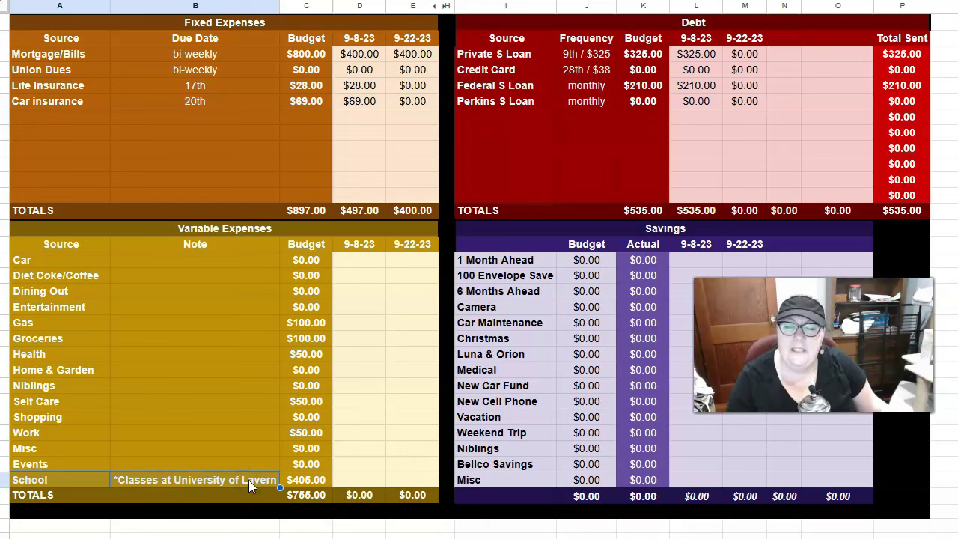
left_click(321, 482)
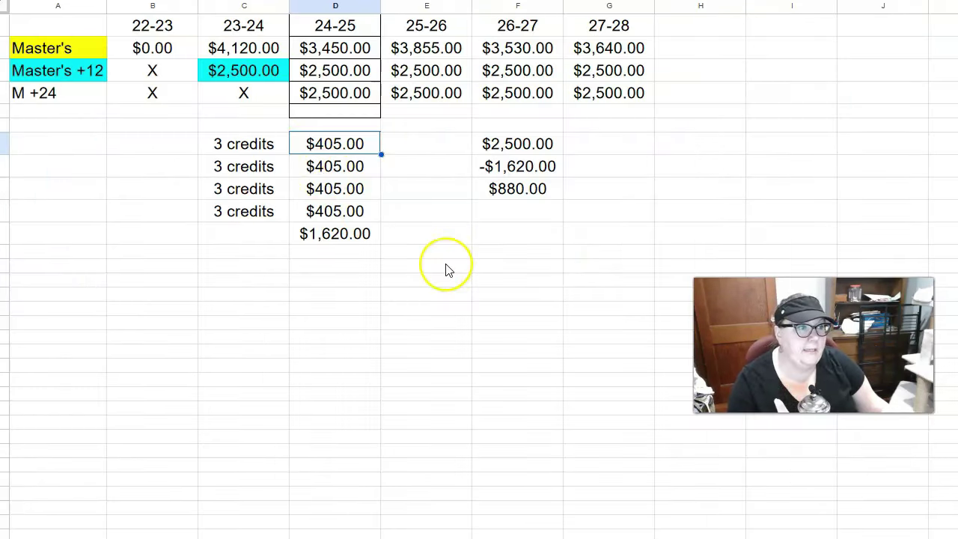
Step: Select cell B12 below the credit costs on the salary-scale sheet
left_click(453, 268)
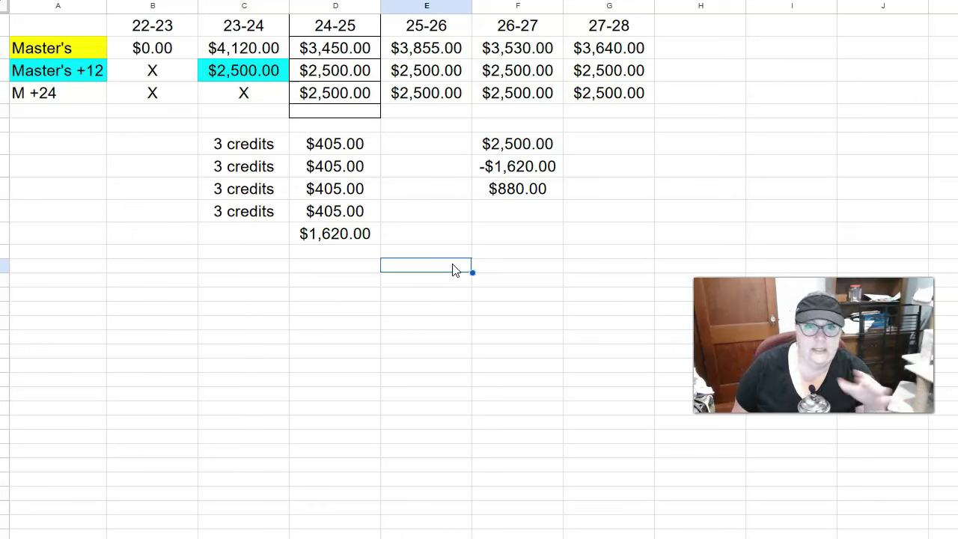
left_click(153, 266)
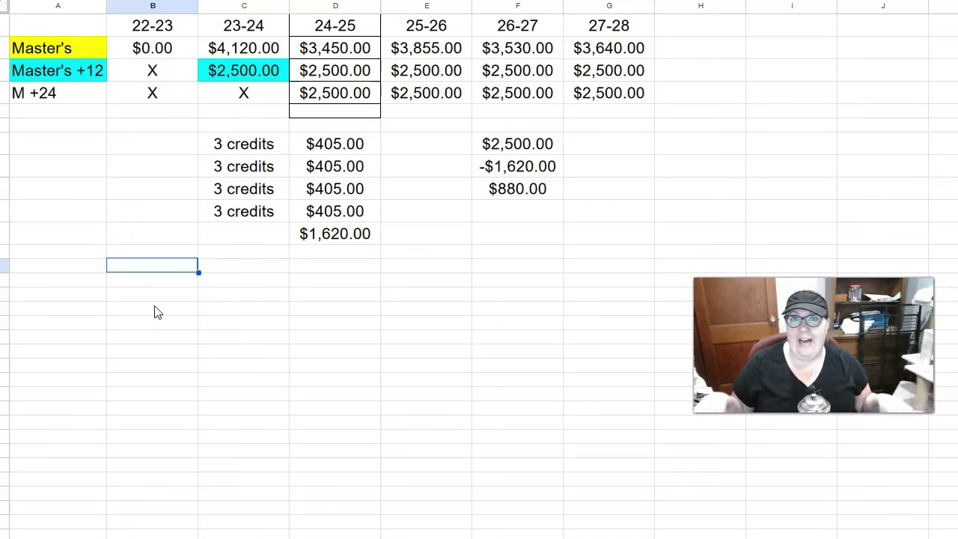
Step: Enter example amounts $1,000.00, $100.00 and $250.00 below the course costs
type("1000")
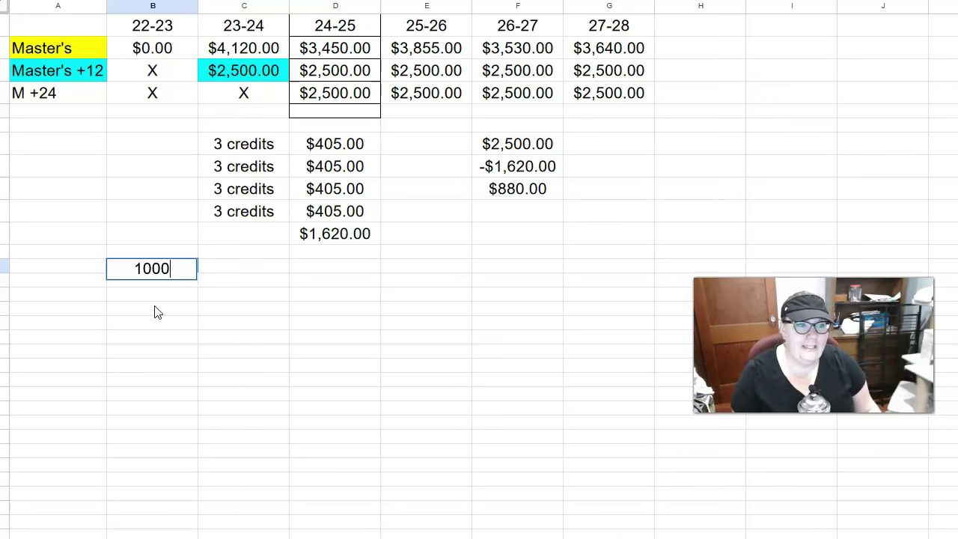
key("Return")
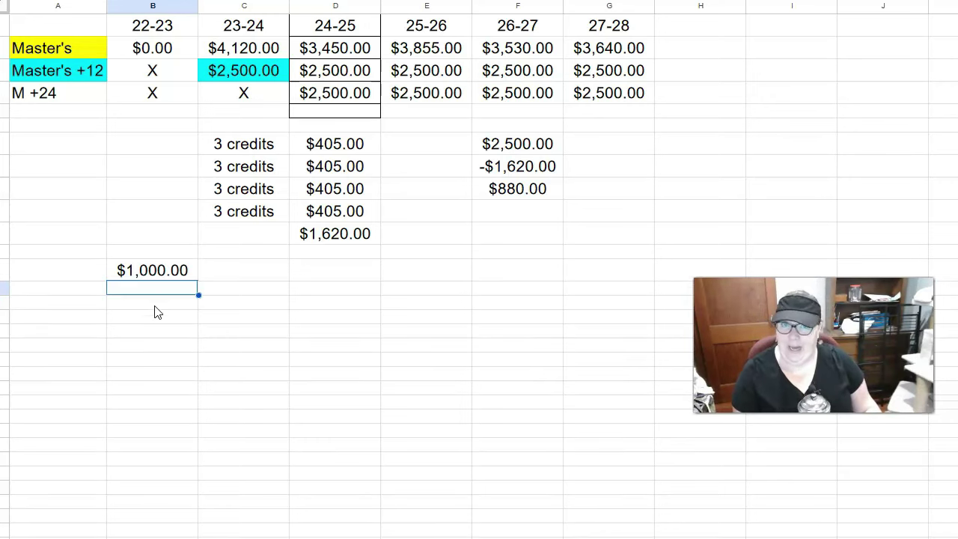
left_click(155, 306)
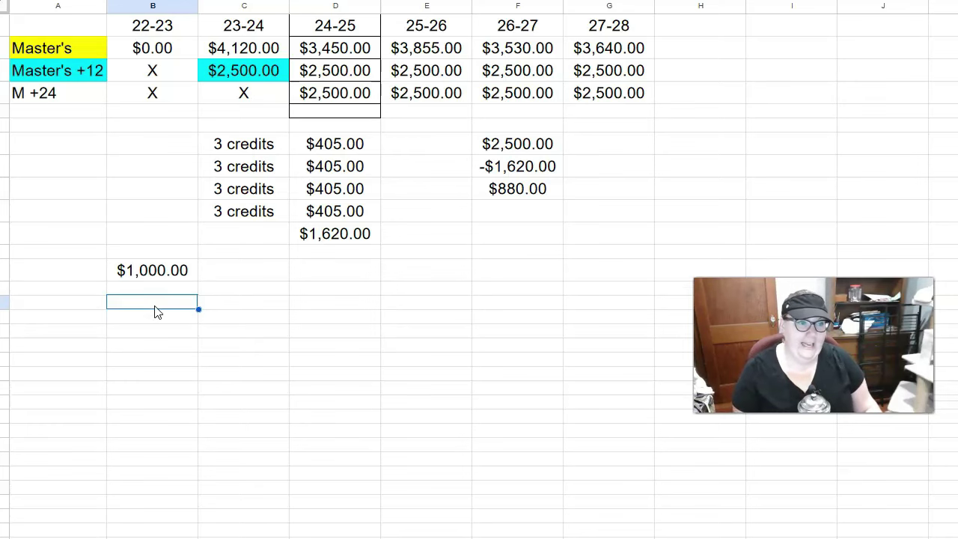
double_click(155, 308)
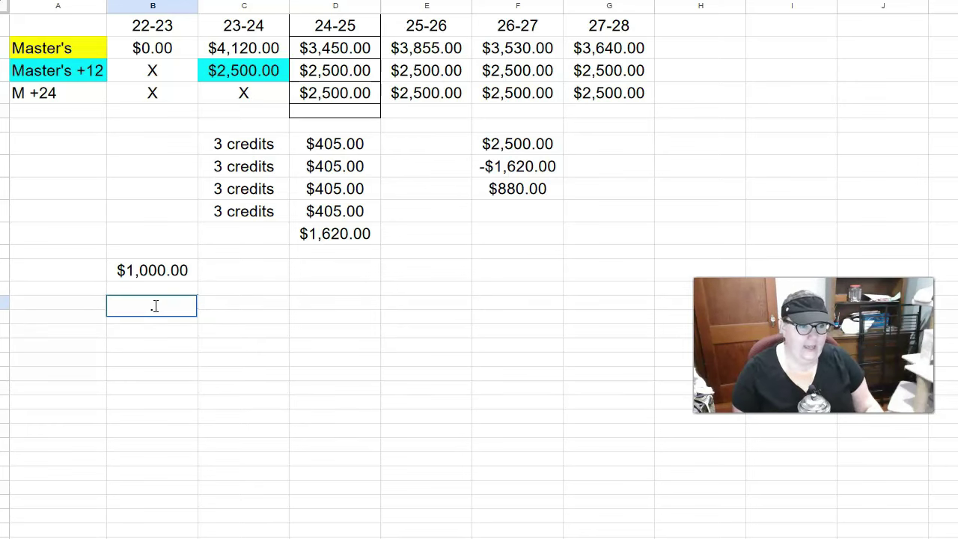
key("Tab")
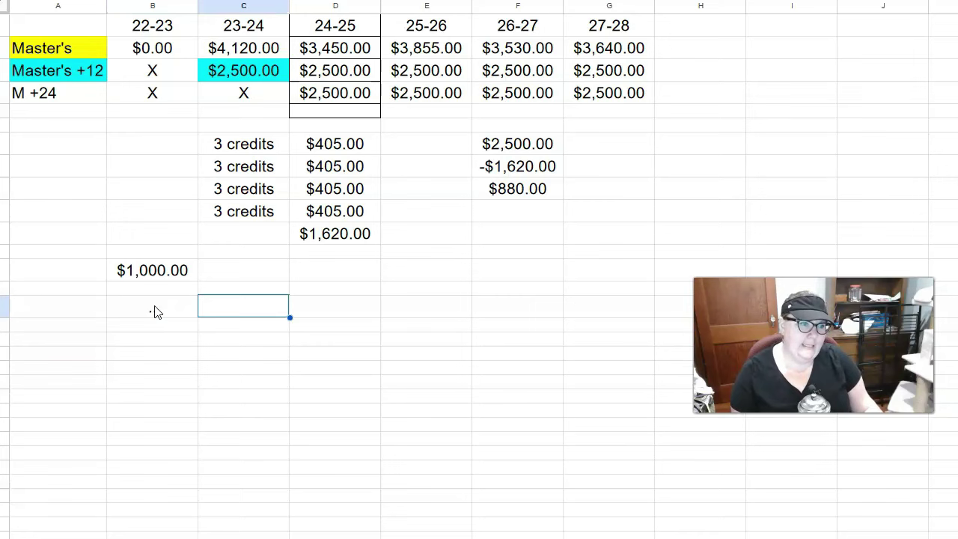
type("100")
key("Return")
key("Left")
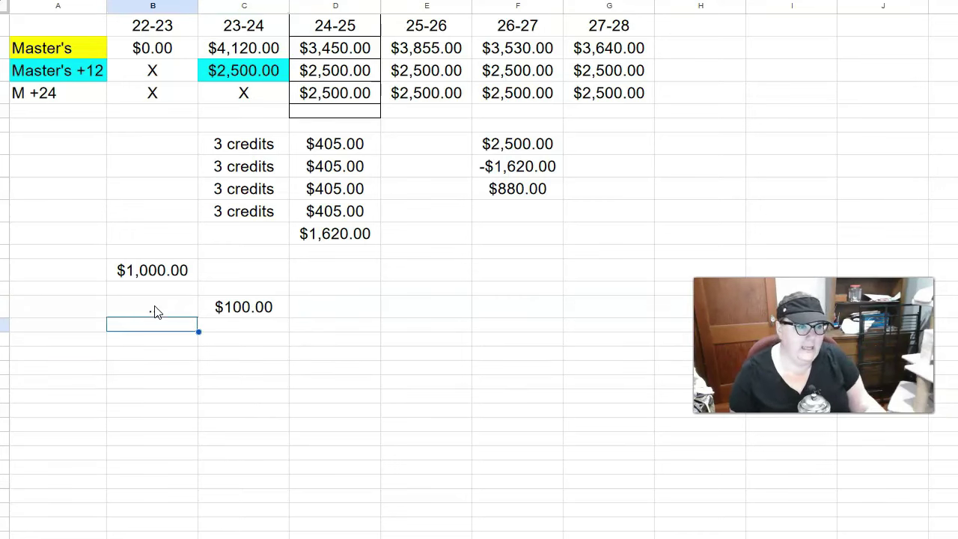
key("Down")
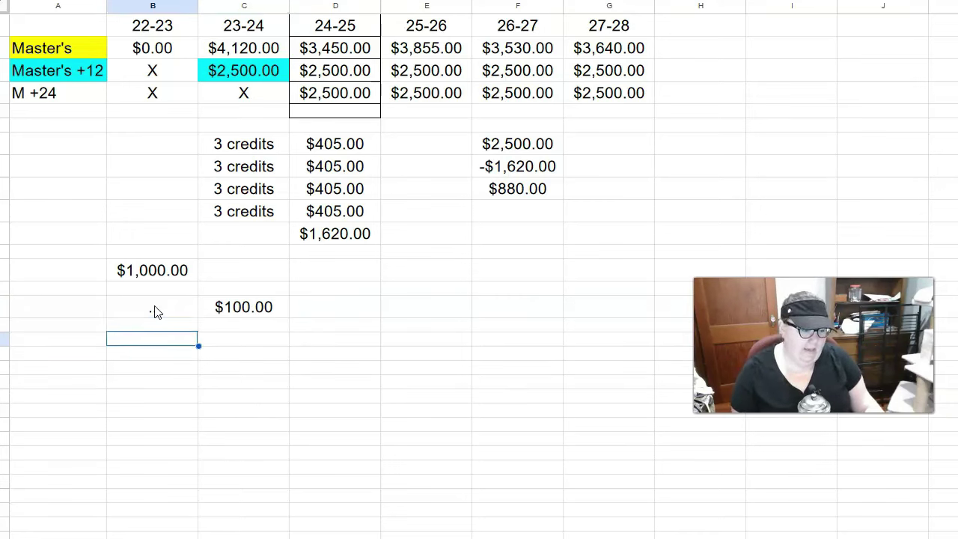
type("..")
key("Tab")
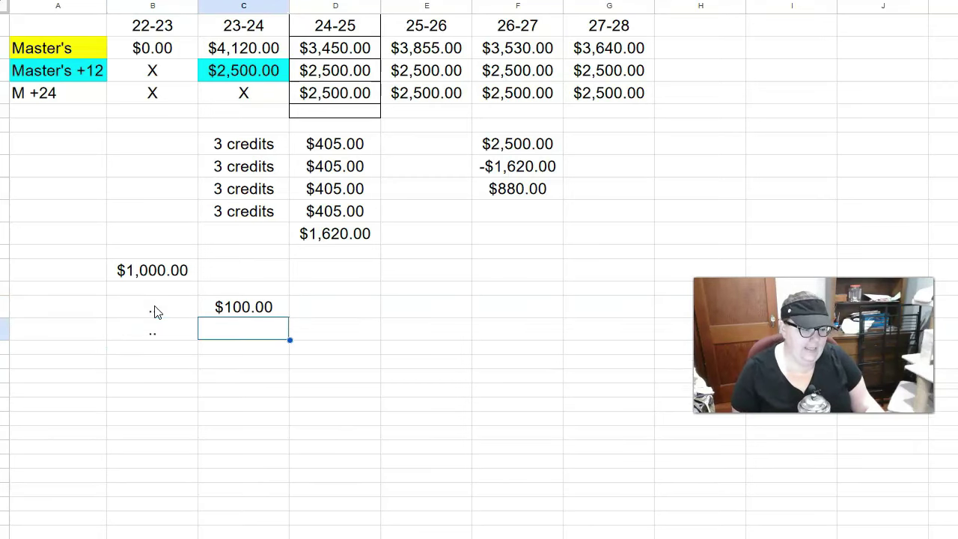
type("250")
key("Return")
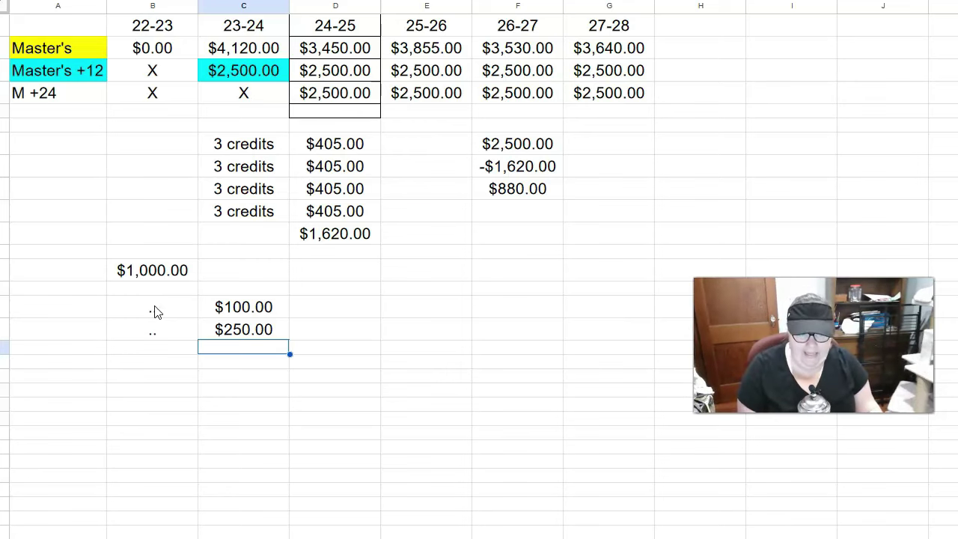
Step: Label the $100.00 amount '10x' and the $250.00 amount '15x'
key("Up")
key("Up")
key("Left")
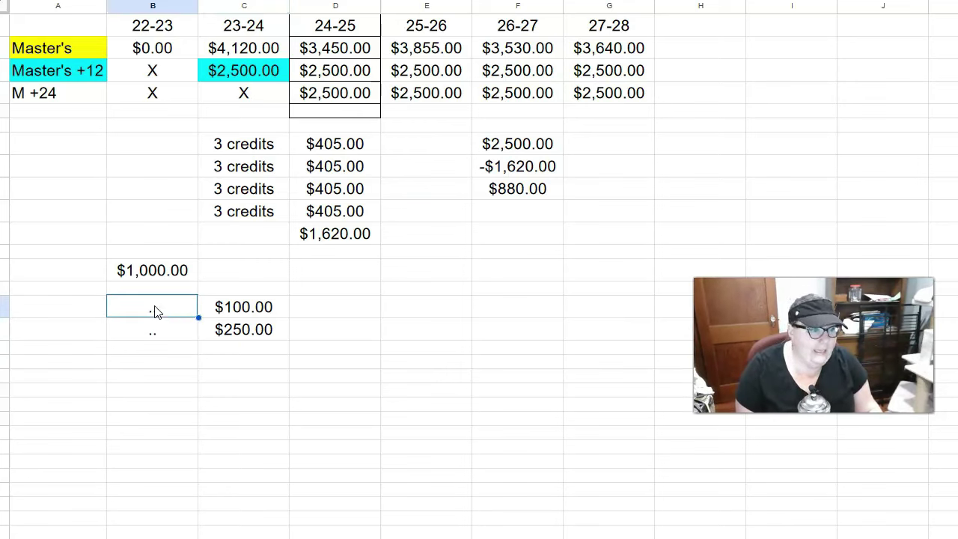
type("10x")
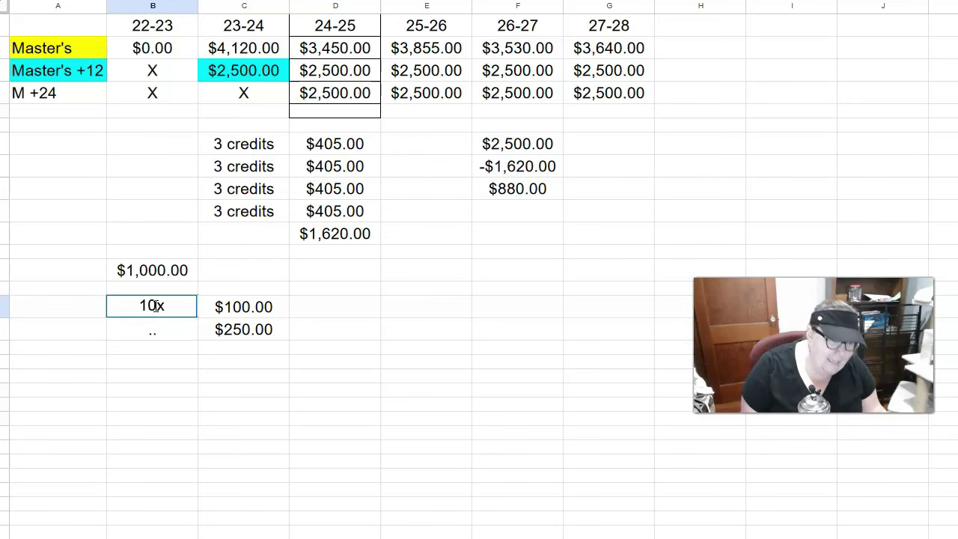
key("Return")
left_click(157, 310)
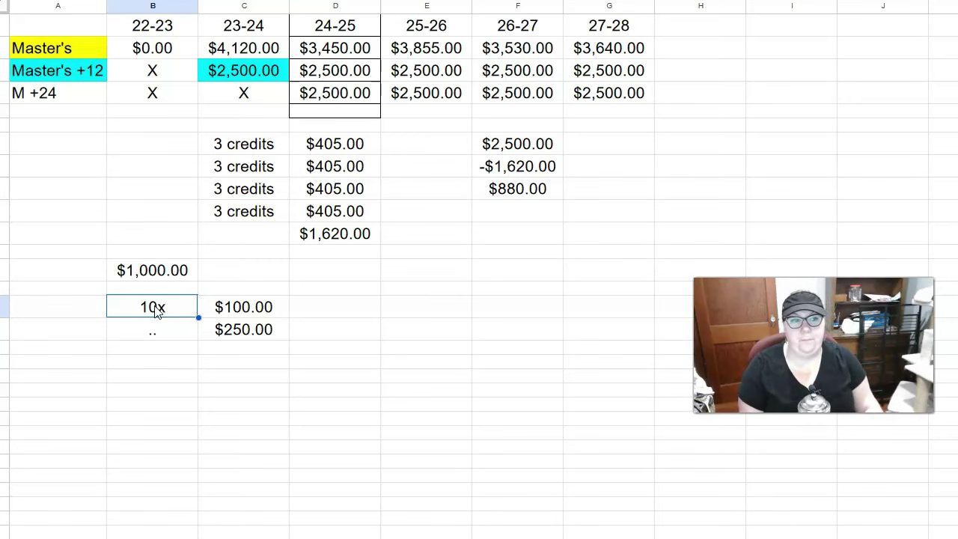
key("Right")
key("Down")
key("Left")
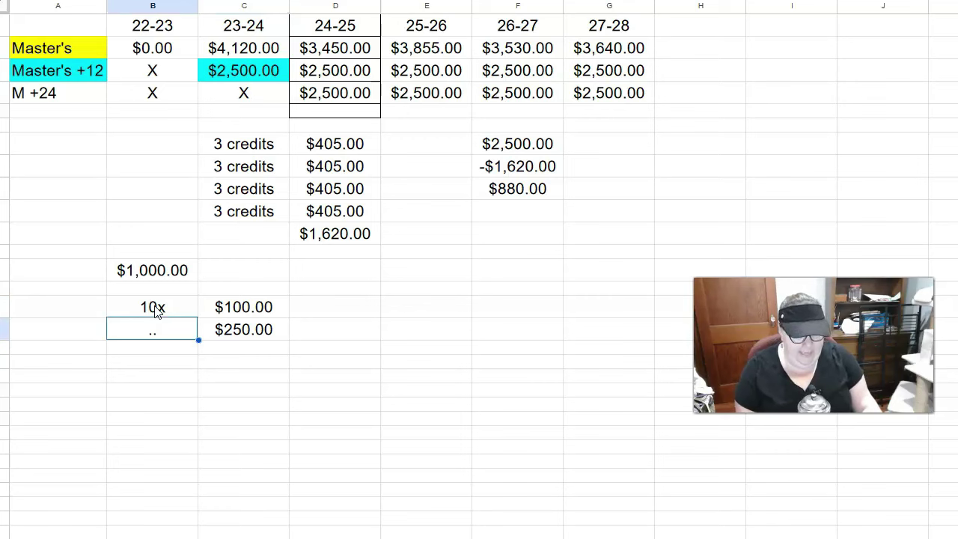
type("15")
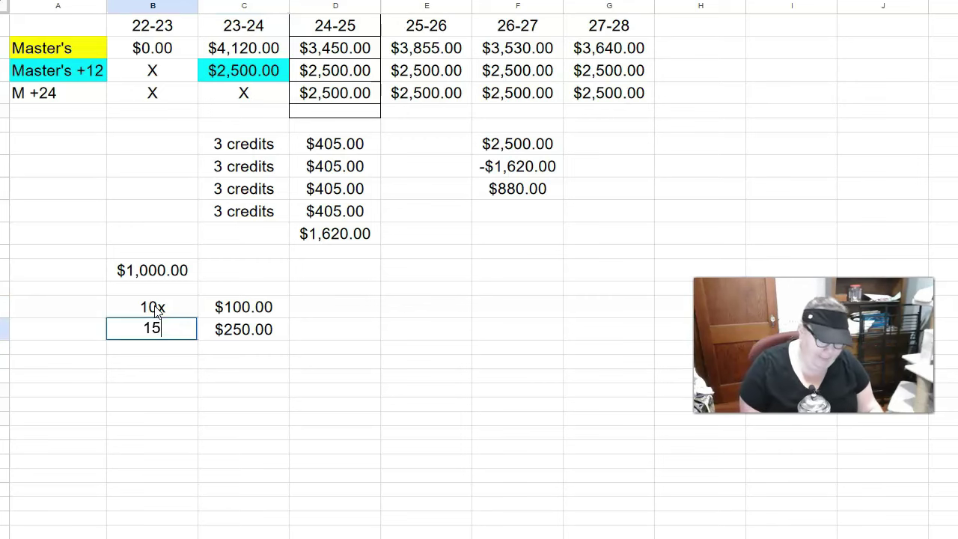
type("x")
key("Return")
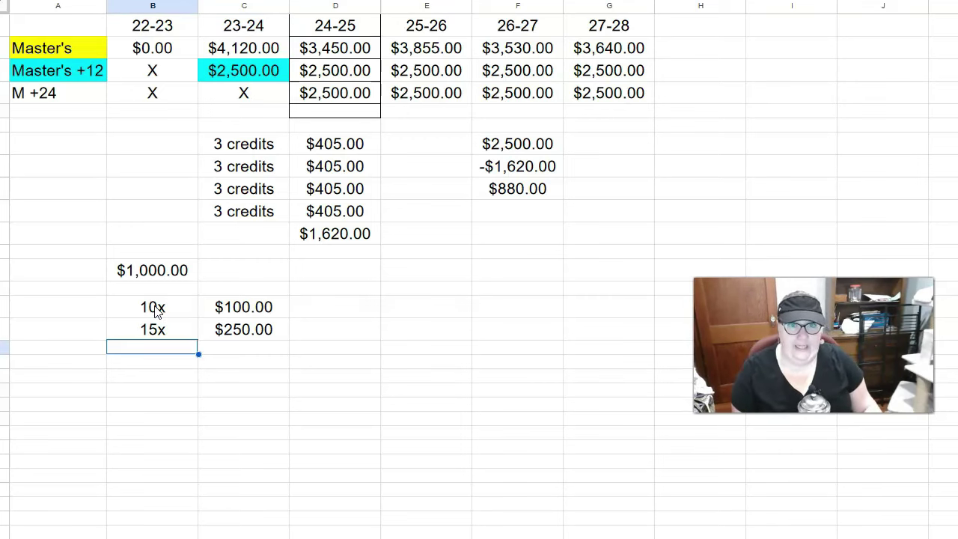
Step: Add a =1000/25 calculation showing $40.00 below the examples
key("Up")
key("Up")
key("Up")
key("Down")
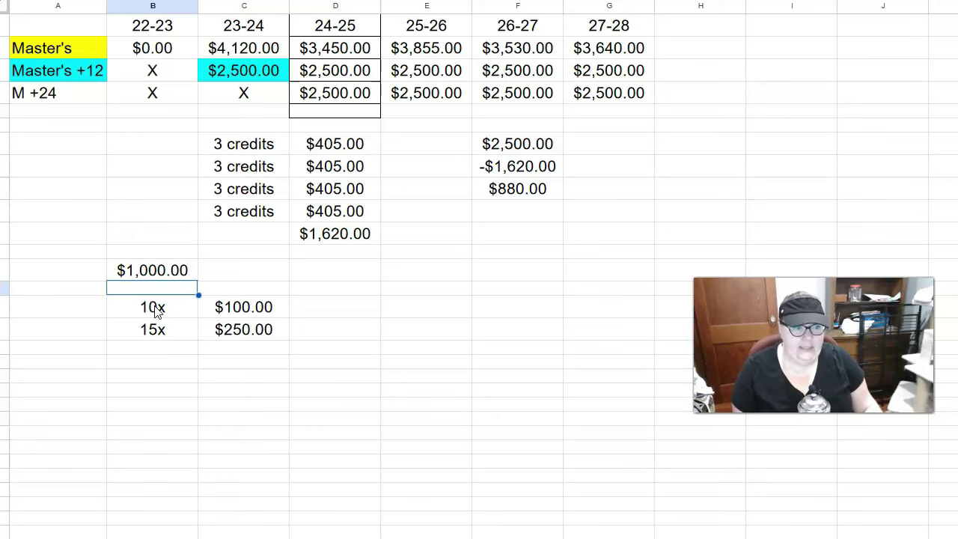
key("Down")
key("Down")
key("Down")
type("=")
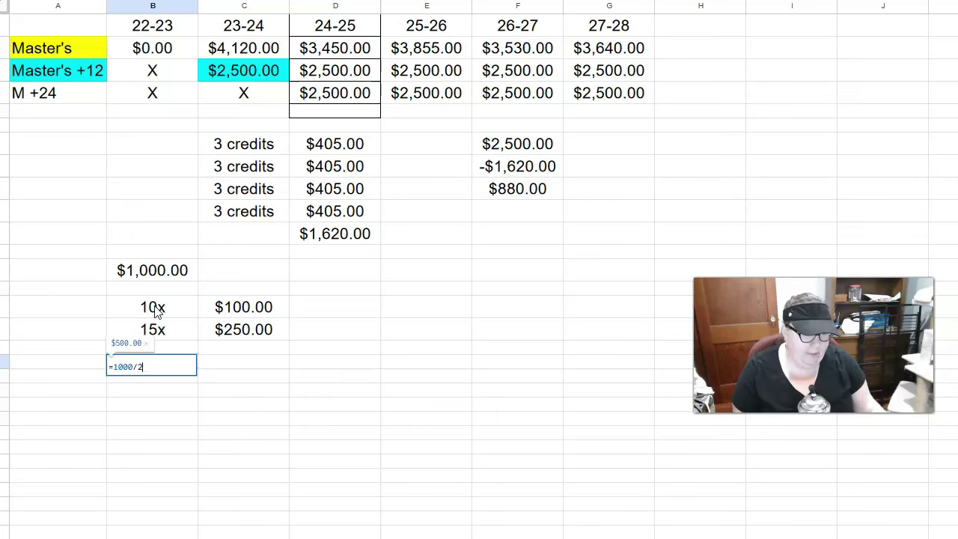
key("Return")
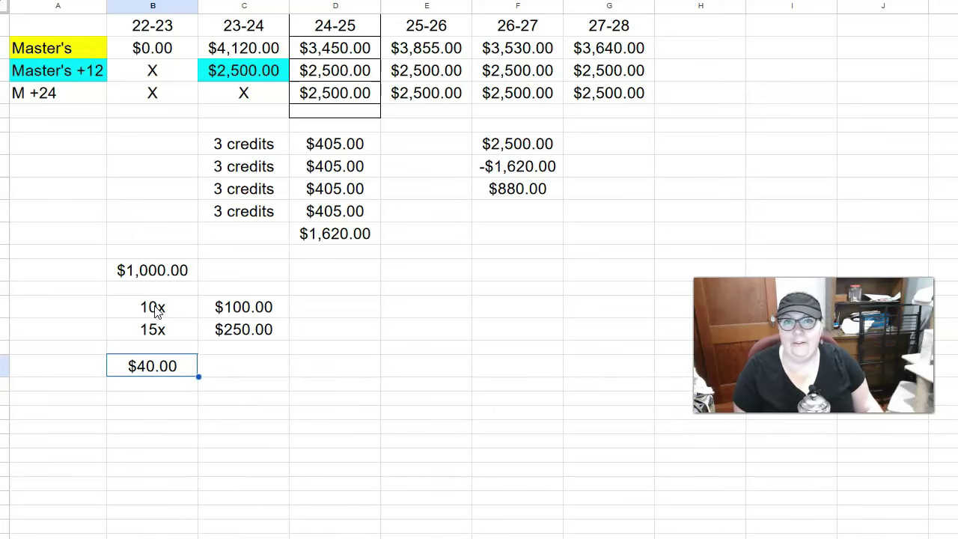